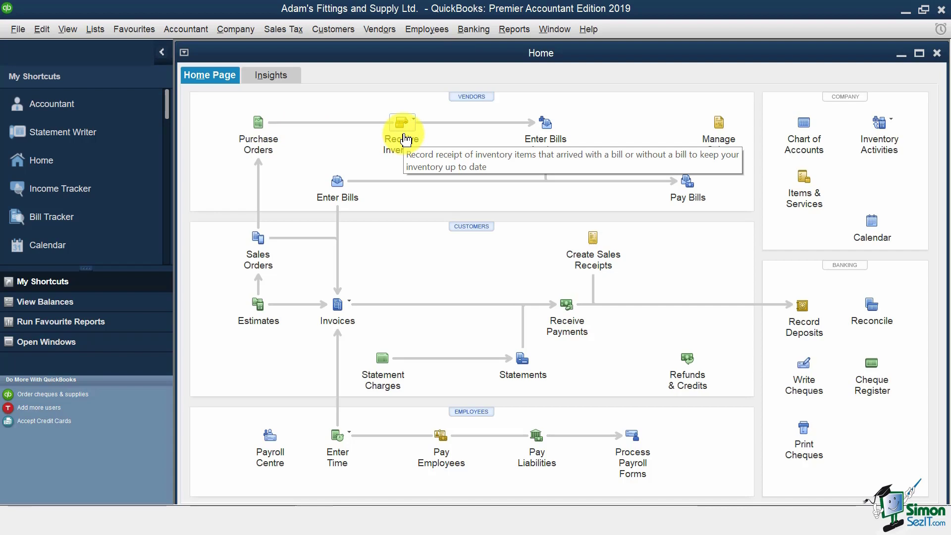
Step: View the Receive Inventory options and the item receipt selection for entering bills against inventory, leaving both without creating anything
{"action": "left_click", "coordinate": [405, 136]}
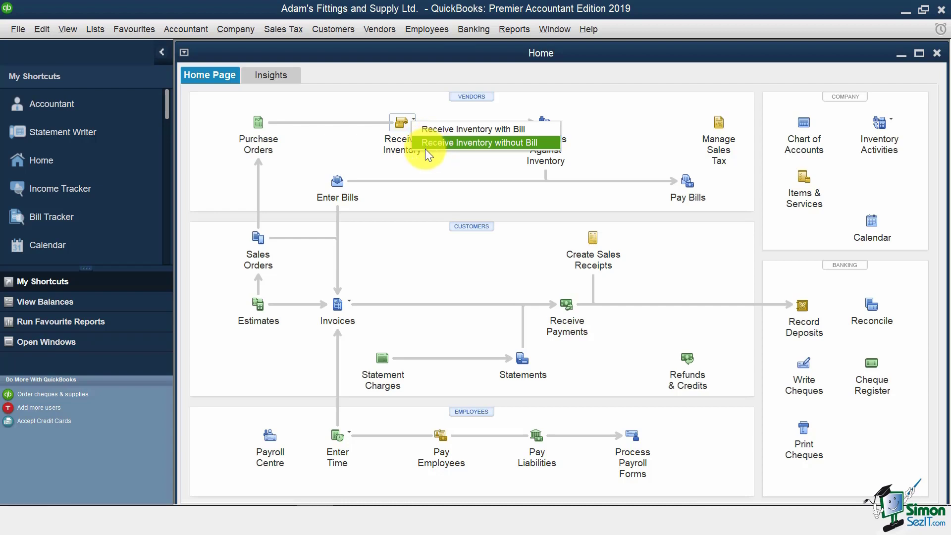
{"action": "left_click", "coordinate": [434, 165]}
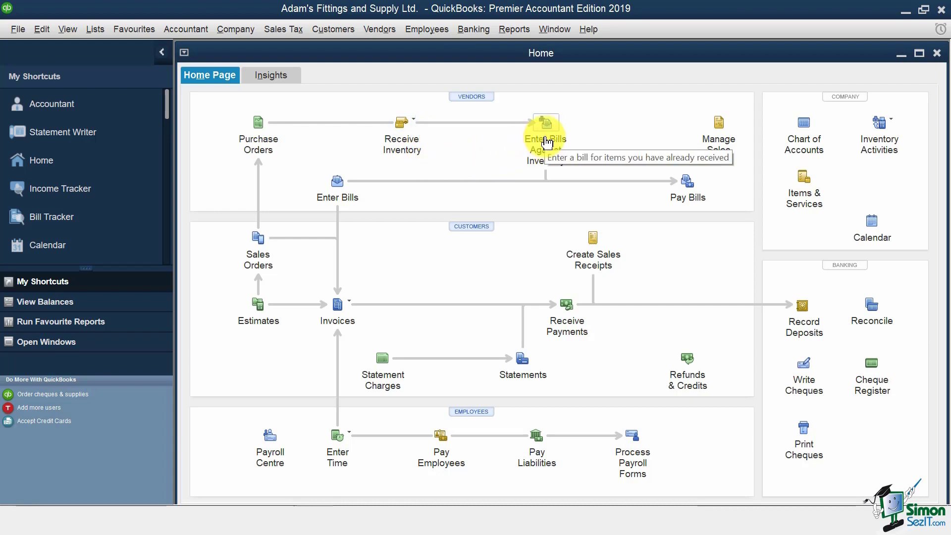
{"action": "left_click", "coordinate": [547, 143]}
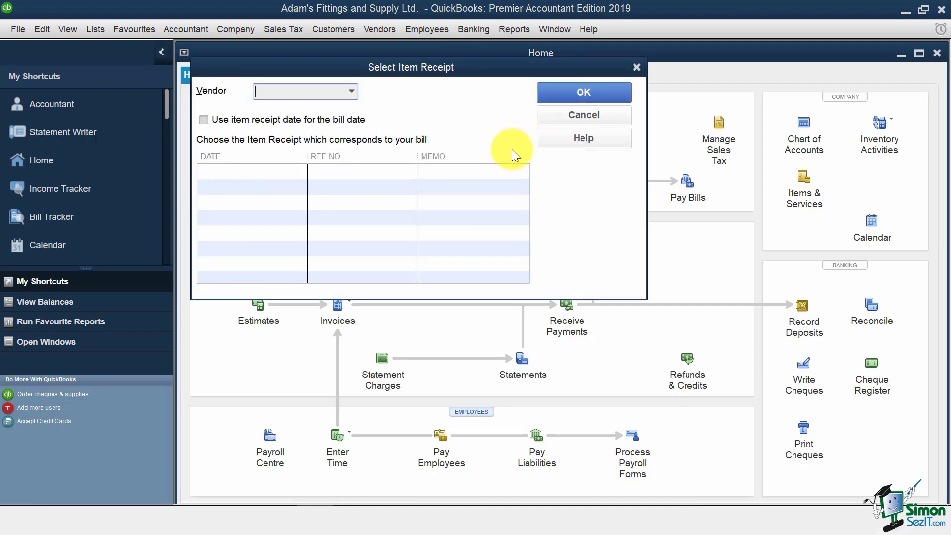
{"action": "left_click", "coordinate": [563, 114]}
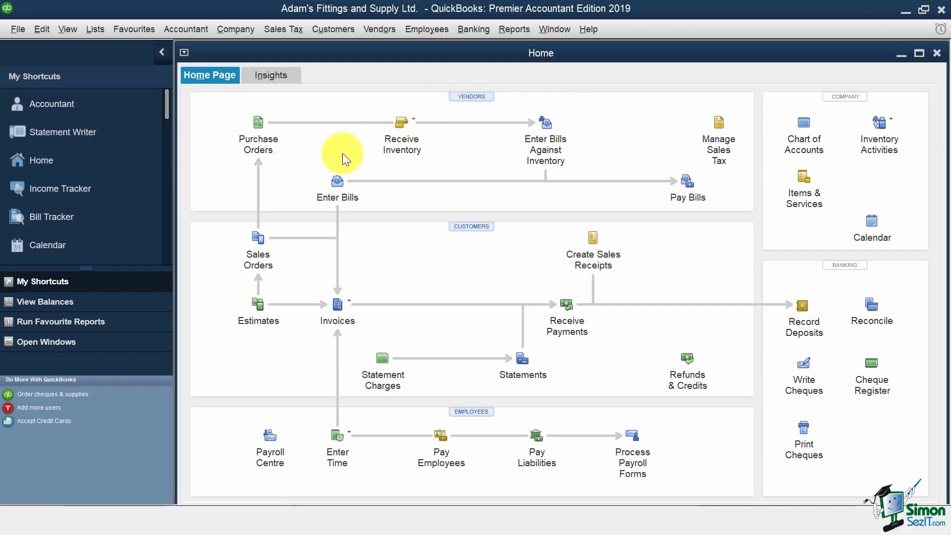
Step: View the blank vendor bill form, close it, and check the available invoice creation options
{"action": "left_click", "coordinate": [338, 182]}
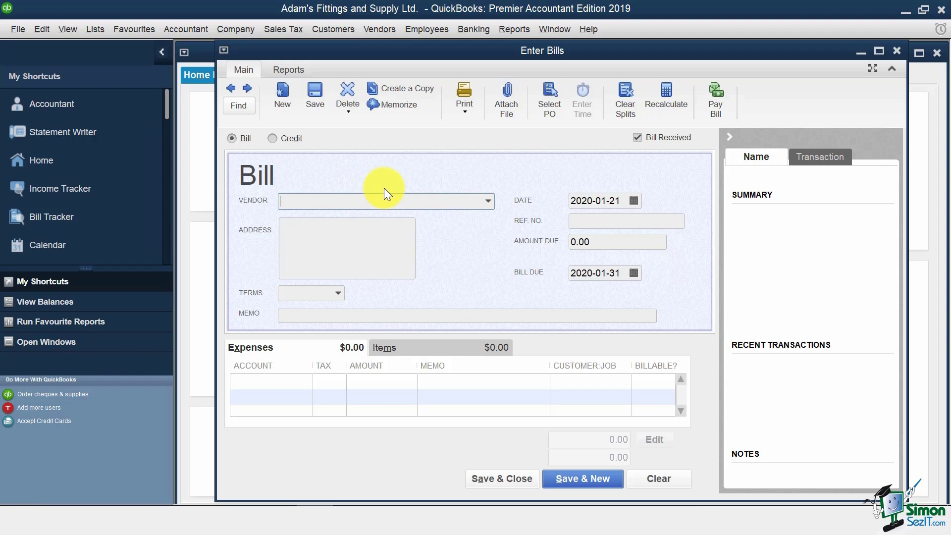
{"action": "left_click", "coordinate": [898, 52]}
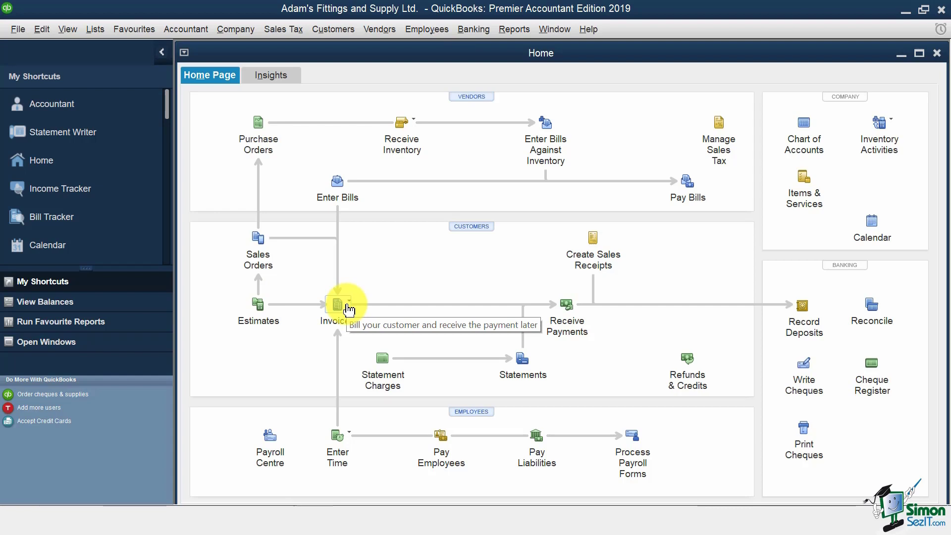
{"action": "left_click", "coordinate": [349, 310]}
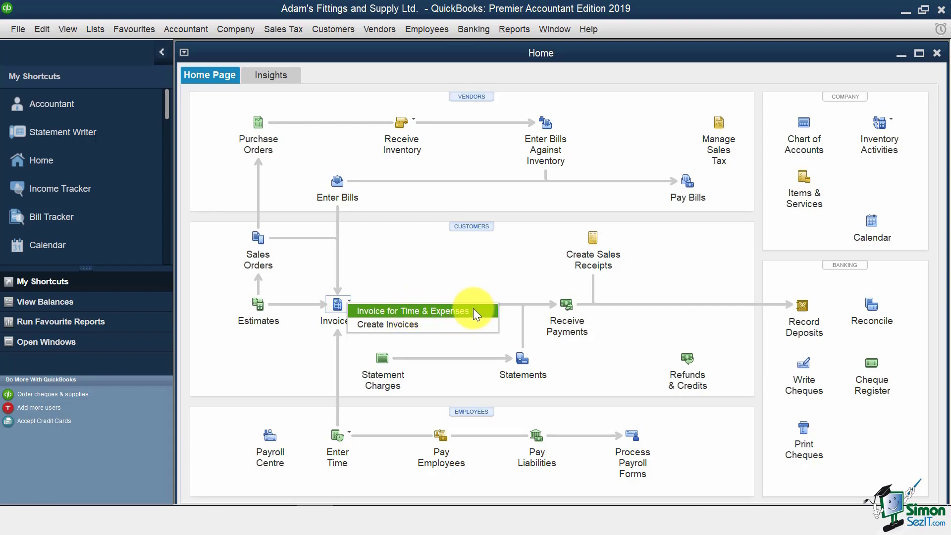
{"action": "left_click", "coordinate": [485, 281]}
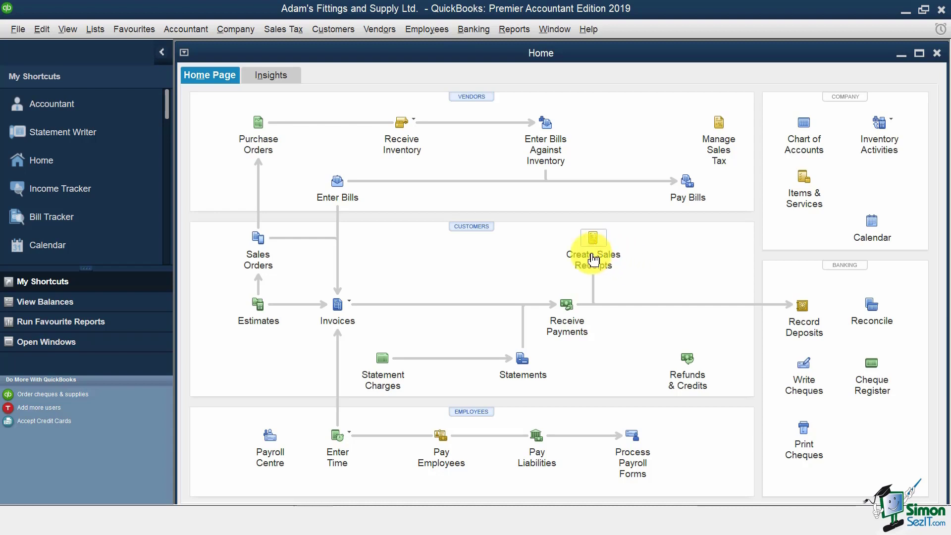
Step: Examine the Payroll Centre's Pay Employees, Pay Liabilities and File Forms pages, and return to the home page
{"action": "left_click", "coordinate": [271, 448]}
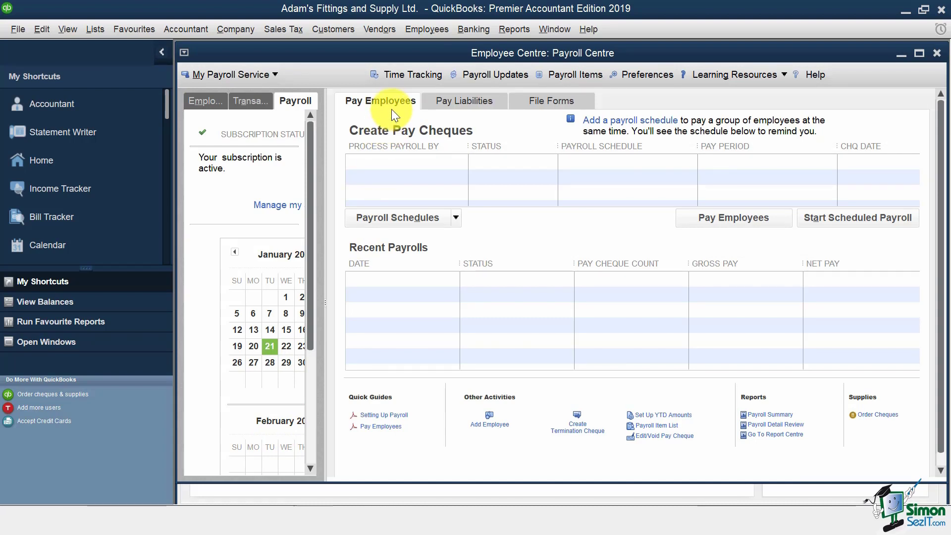
{"action": "left_click", "coordinate": [479, 102]}
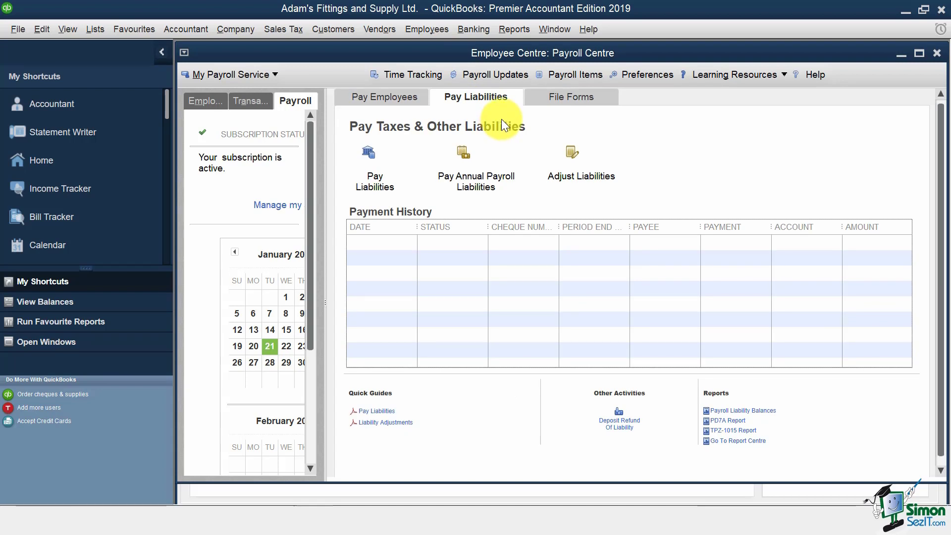
{"action": "left_click", "coordinate": [585, 100]}
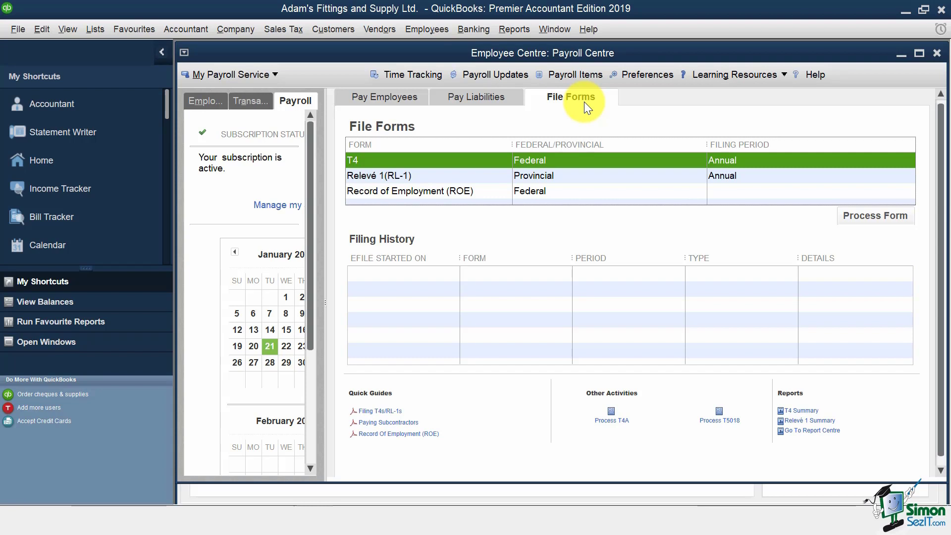
{"action": "key", "text": "Escape"}
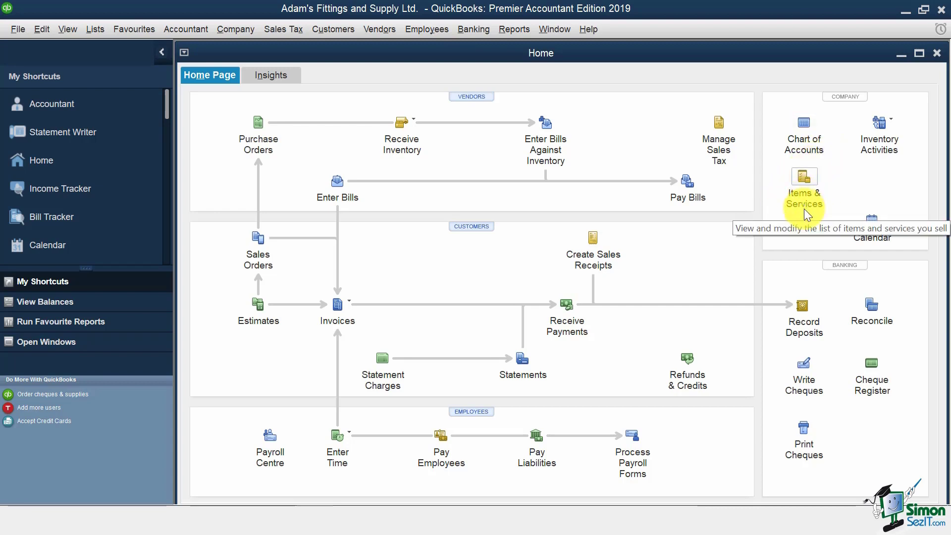
Step: View the Items & Services list at full size, close it, and check the Inventory Activities options
{"action": "left_click", "coordinate": [807, 184]}
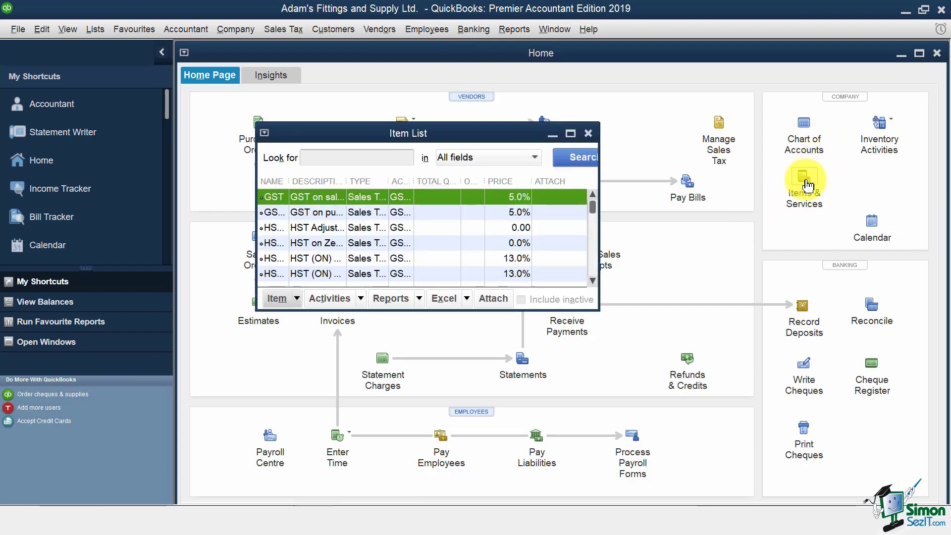
{"action": "left_click", "coordinate": [570, 133]}
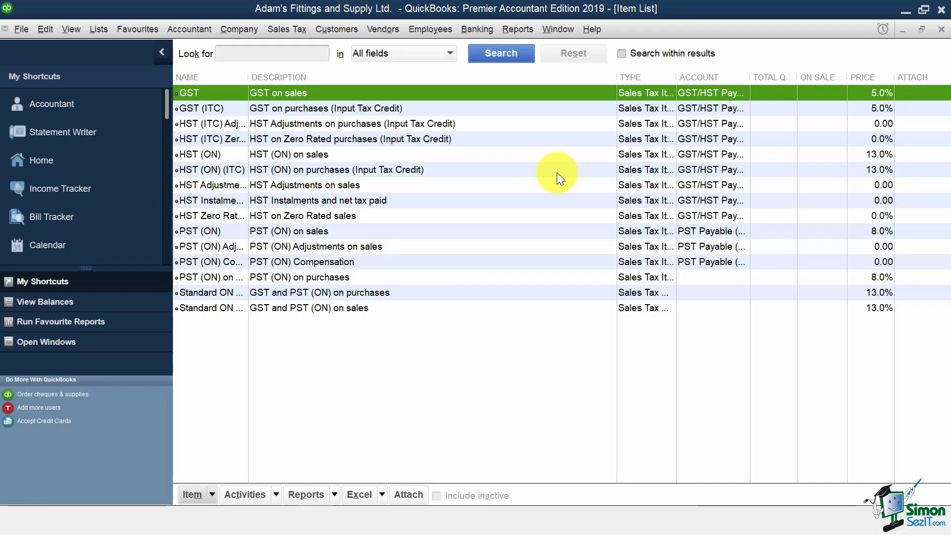
{"action": "key", "text": "Escape"}
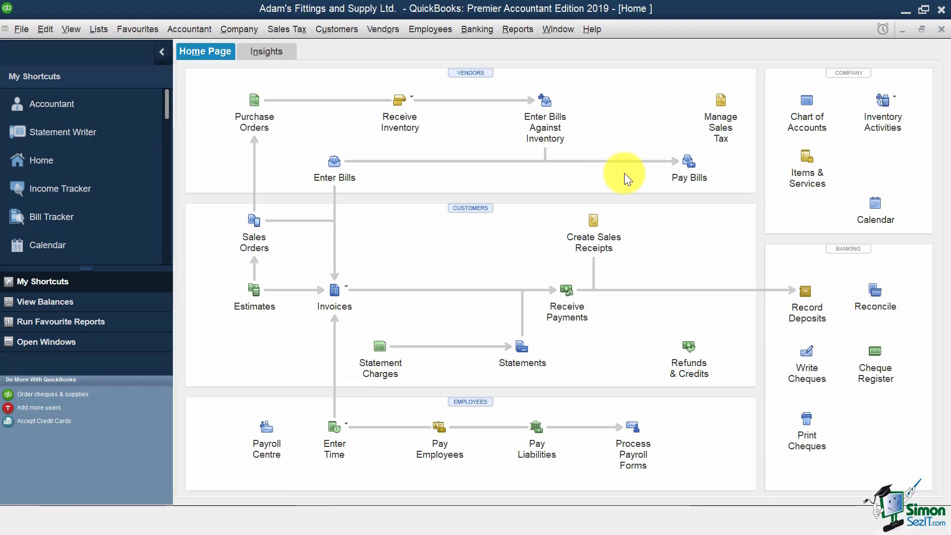
{"action": "left_click", "coordinate": [894, 108]}
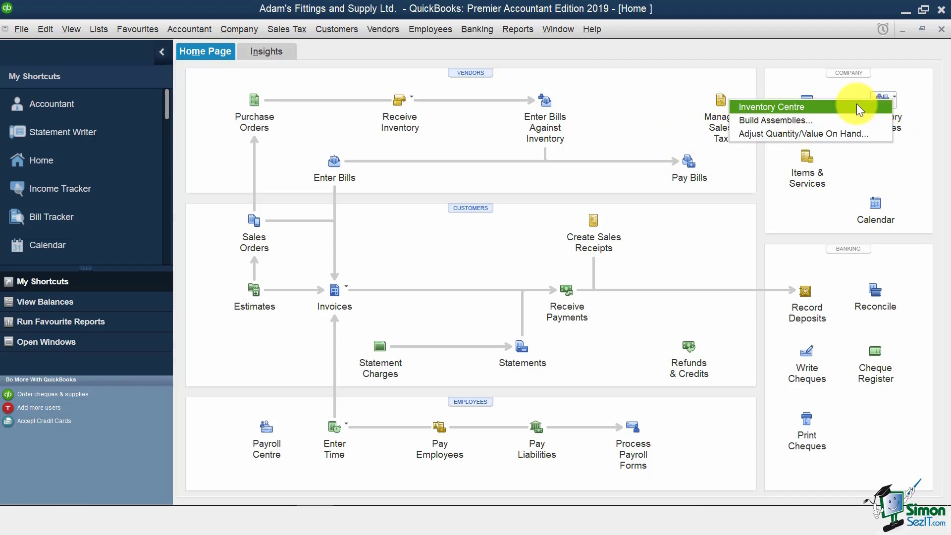
{"action": "left_click", "coordinate": [896, 169]}
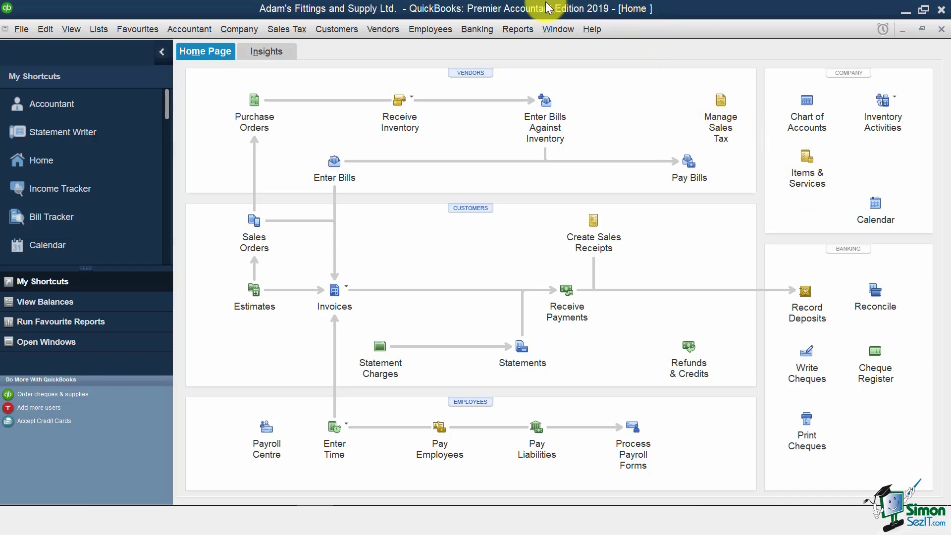
Step: Browse the Insights charts from Profit & Loss through Net Profit Margin, checking the Profit & Loss period options
{"action": "left_click", "coordinate": [254, 50]}
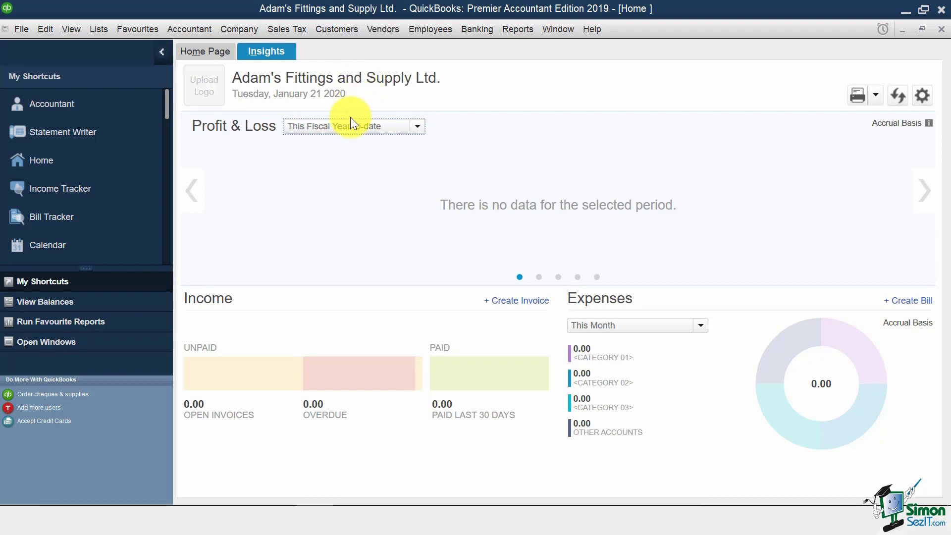
{"action": "left_click", "coordinate": [418, 127]}
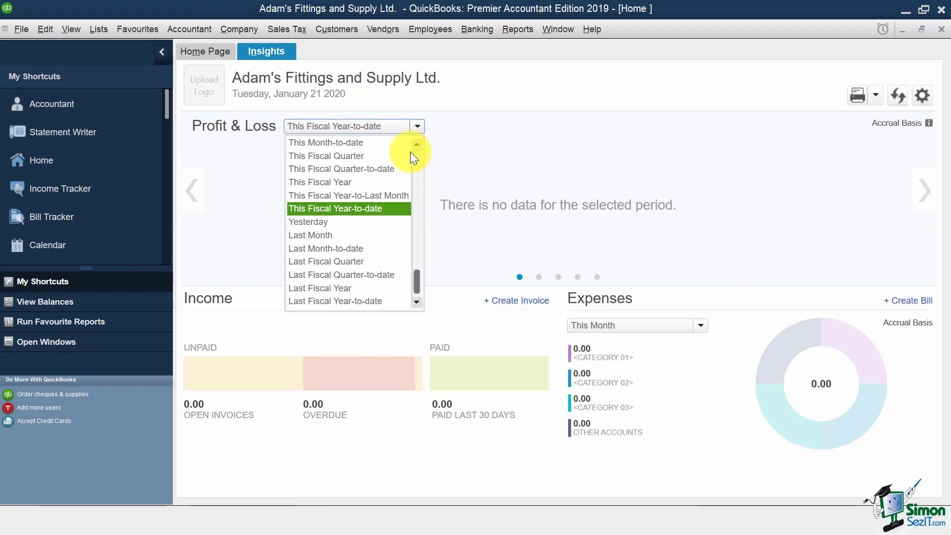
{"action": "left_click", "coordinate": [450, 171]}
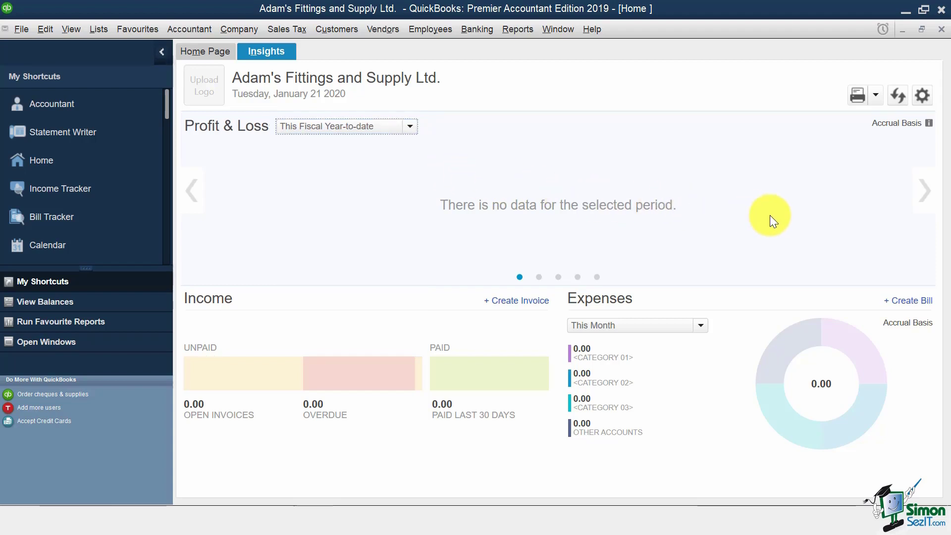
{"action": "left_click", "coordinate": [925, 194]}
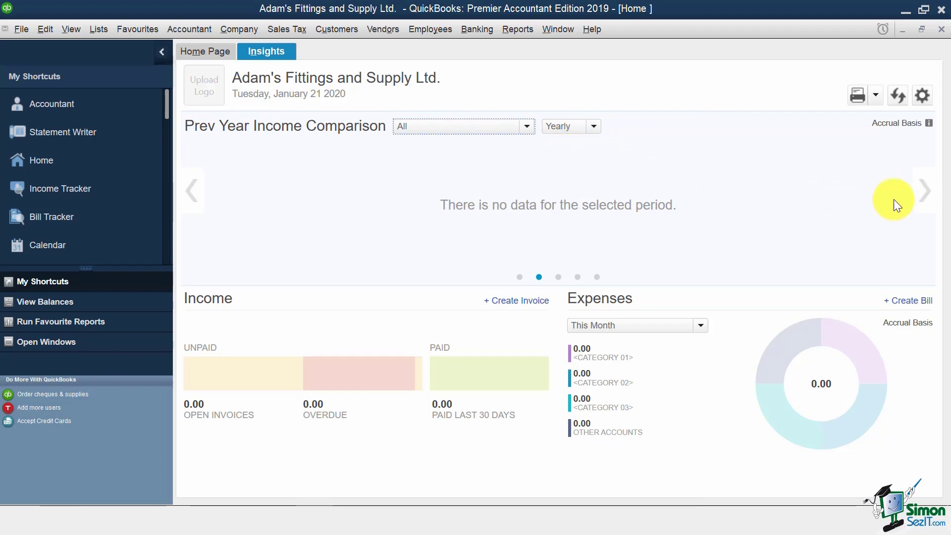
{"action": "left_click", "coordinate": [927, 199]}
{"action": "left_click", "coordinate": [927, 201]}
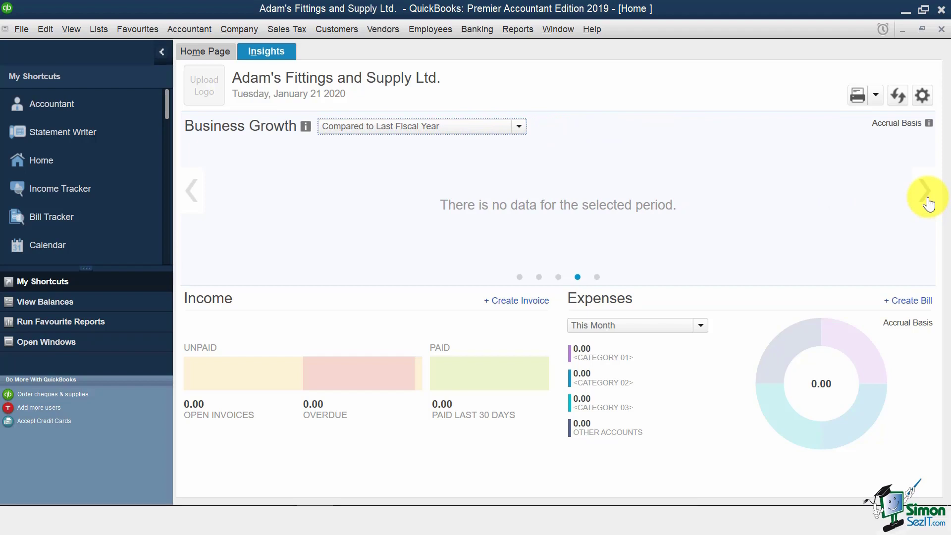
{"action": "left_click", "coordinate": [929, 202]}
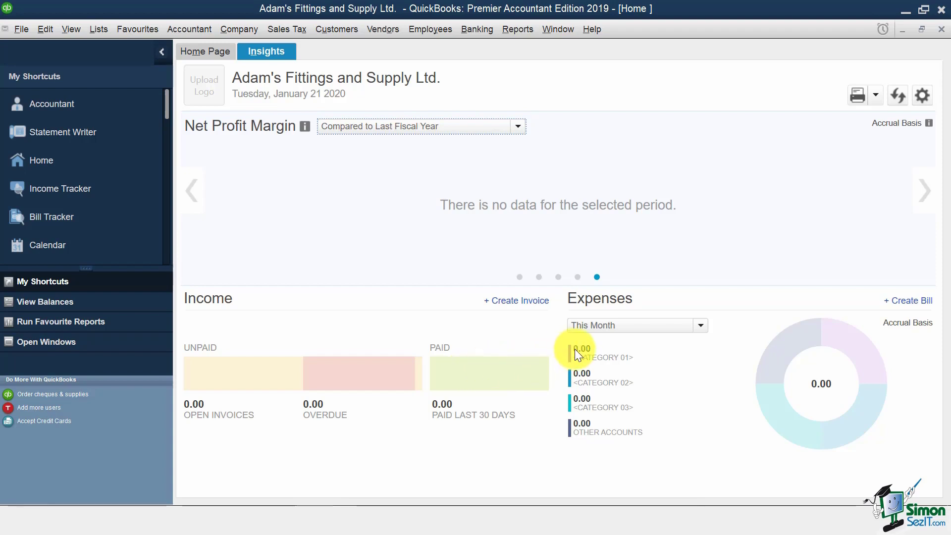
Step: Check the period choices for the Insights Expenses section and the print and PDF options without changing anything
{"action": "mouse_move", "coordinate": [600, 352]}
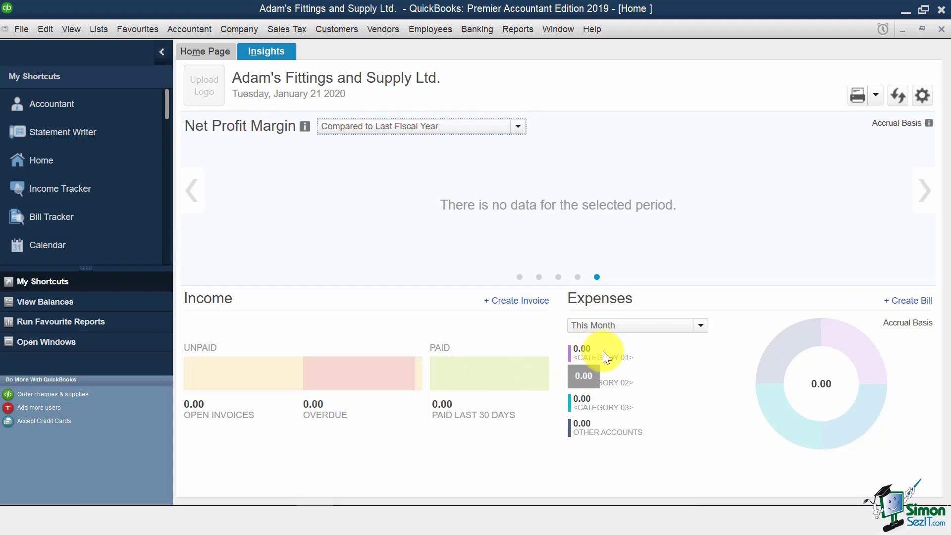
{"action": "left_click", "coordinate": [699, 326]}
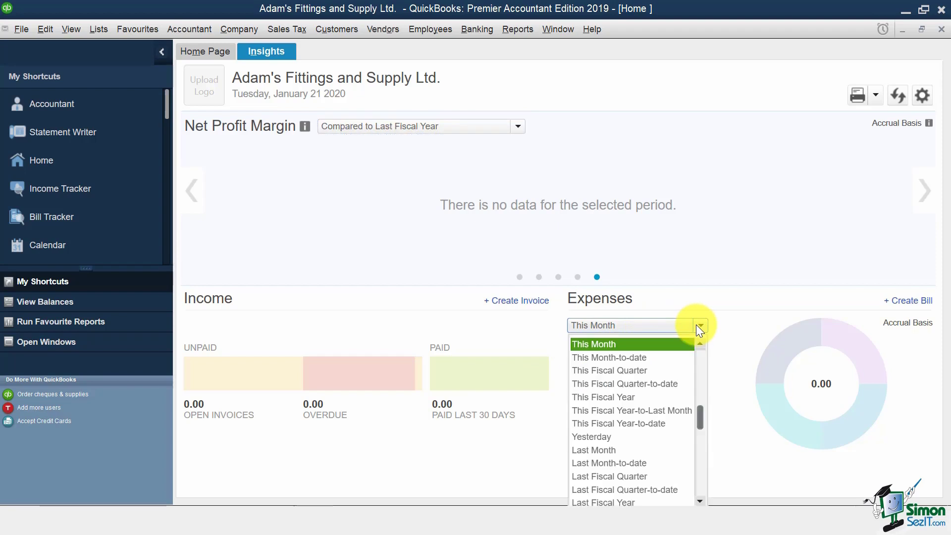
{"action": "left_click", "coordinate": [779, 314]}
{"action": "left_click", "coordinate": [877, 95]}
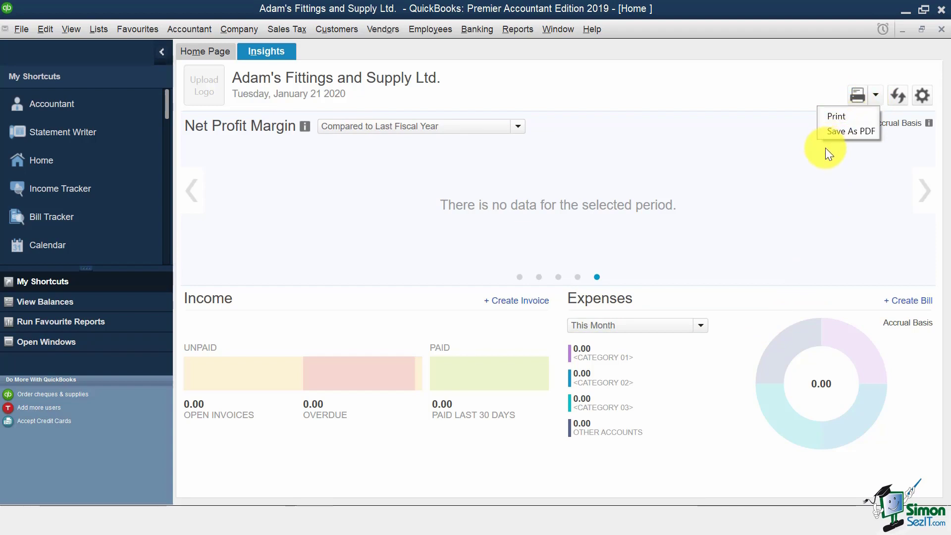
{"action": "left_click", "coordinate": [795, 159]}
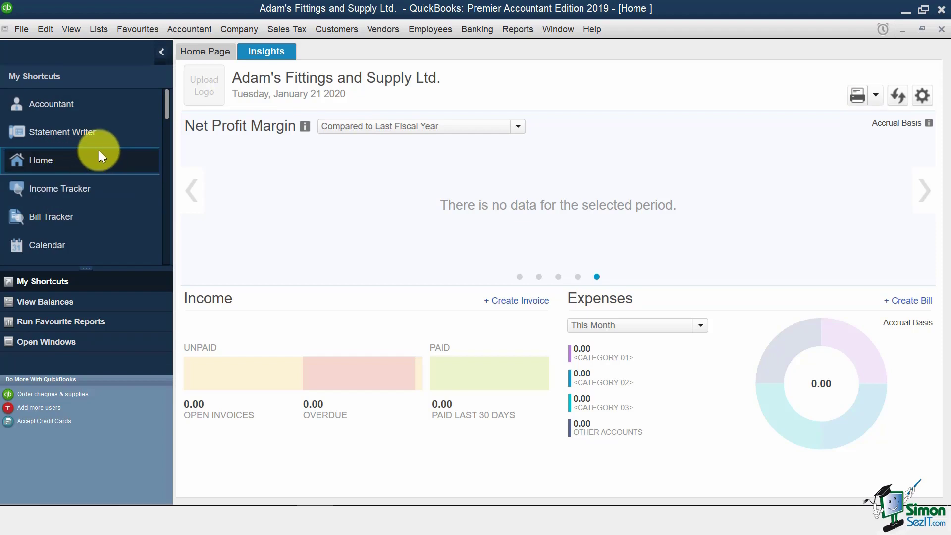
Step: Return to the home page and look through the My Shortcuts list down to Credit Cards
{"action": "left_click", "coordinate": [212, 49]}
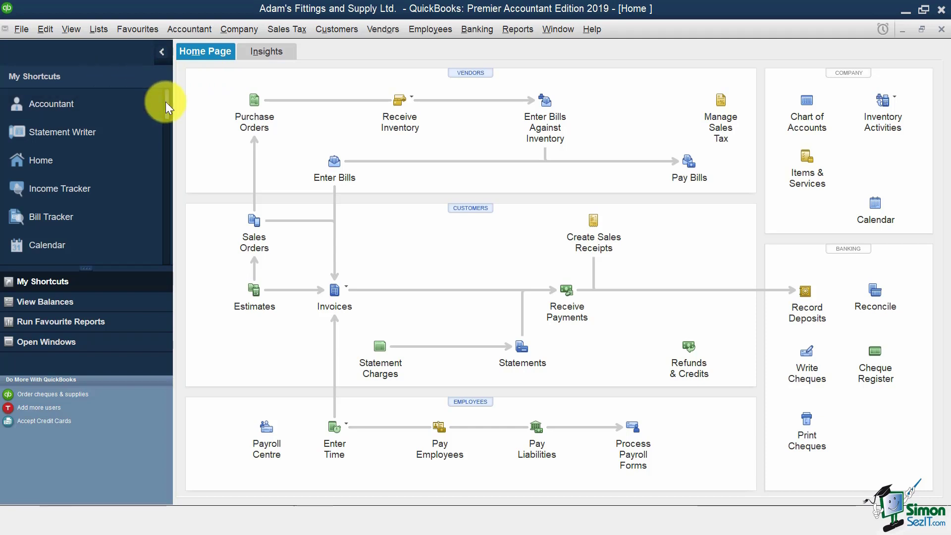
{"action": "left_click_drag", "start_coordinate": [166, 103], "coordinate": [126, 162]}
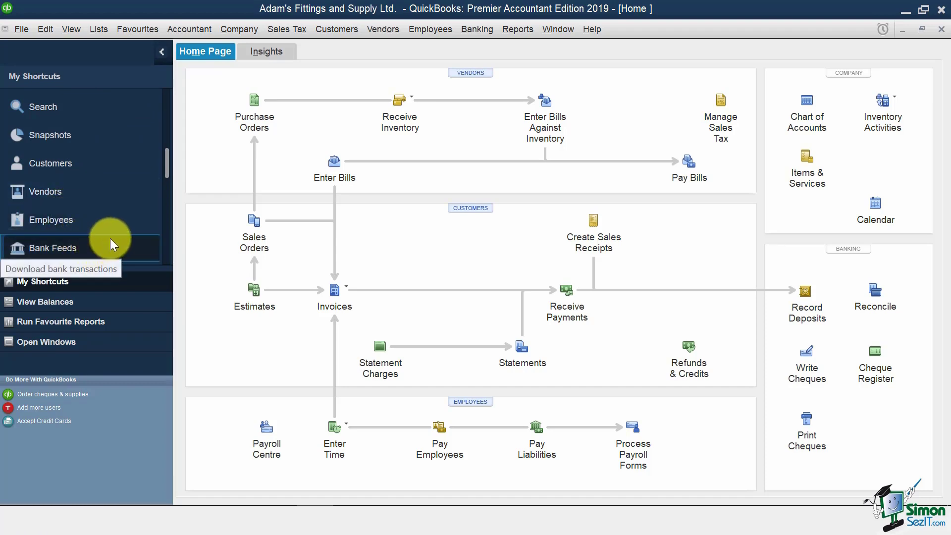
{"action": "scroll", "coordinate": [167, 173], "scroll_direction": "down", "scroll_amount": 5}
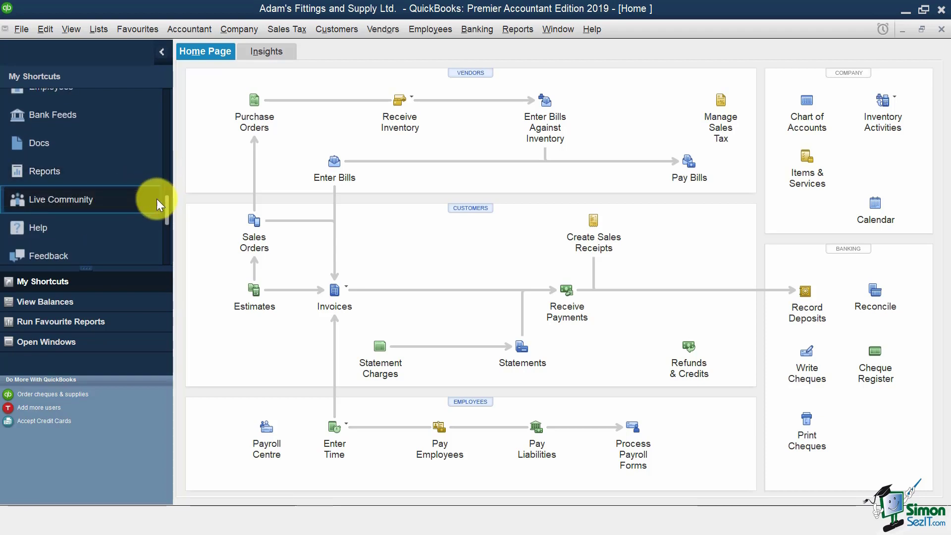
{"action": "left_click_drag", "start_coordinate": [166, 198], "coordinate": [154, 229]}
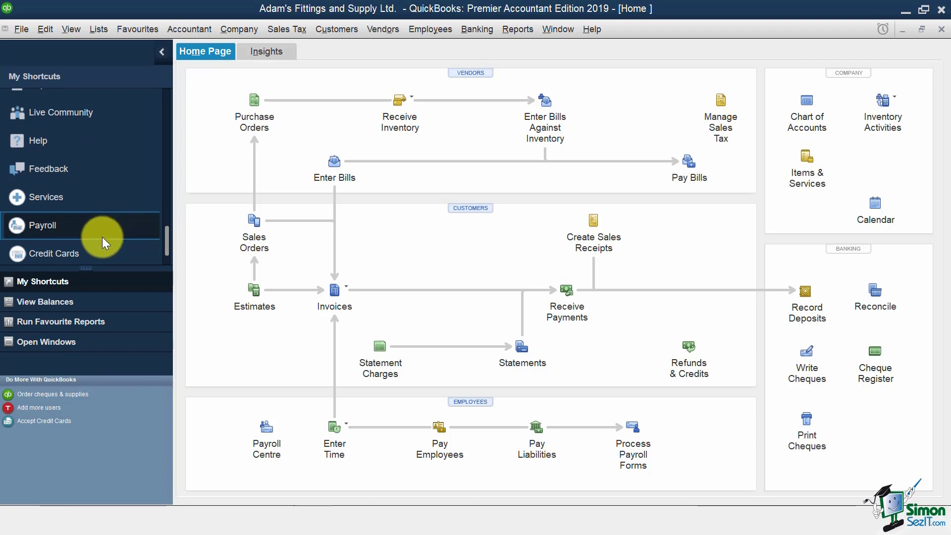
Step: Add the Cost of Goods Sold account Freight and Shipping Costs to the sidebar's account balances
{"action": "left_click", "coordinate": [52, 303]}
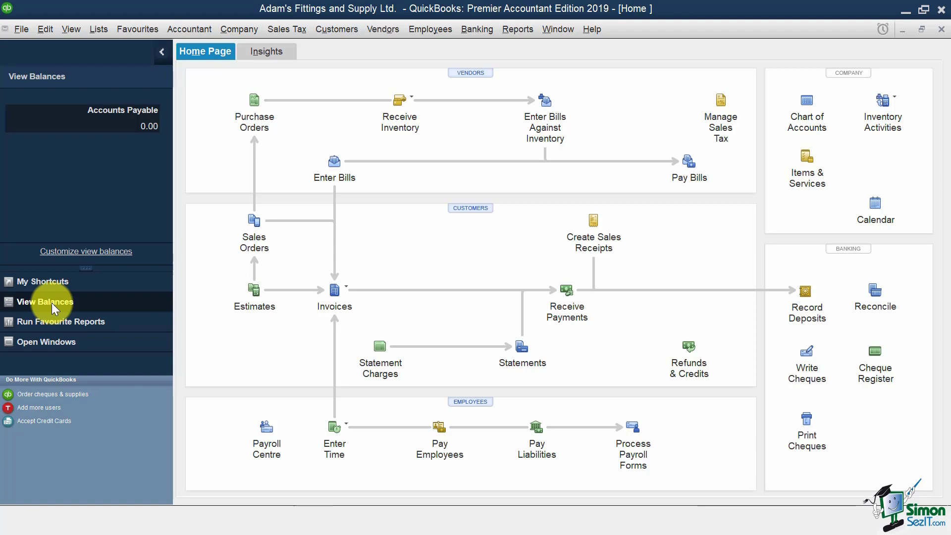
{"action": "left_click", "coordinate": [95, 259]}
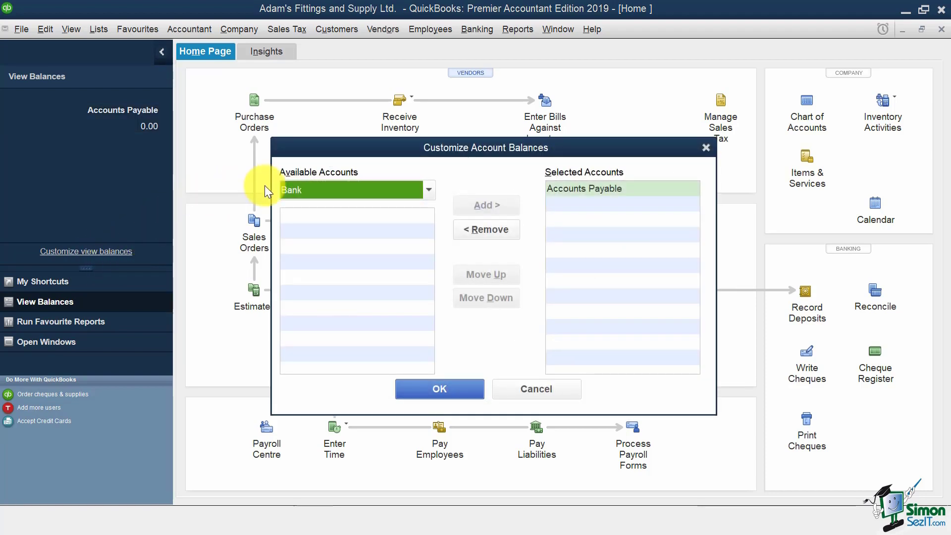
{"action": "left_click", "coordinate": [430, 188]}
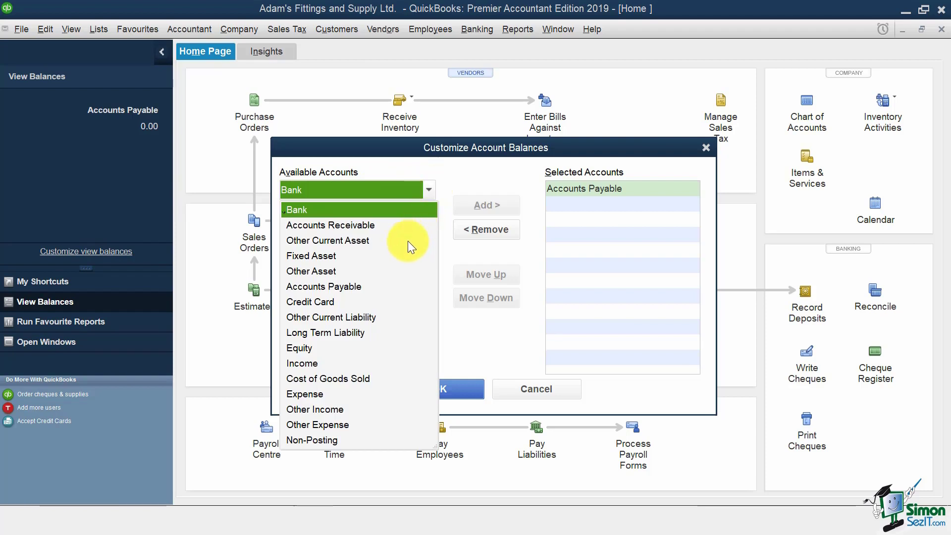
{"action": "left_click", "coordinate": [310, 374]}
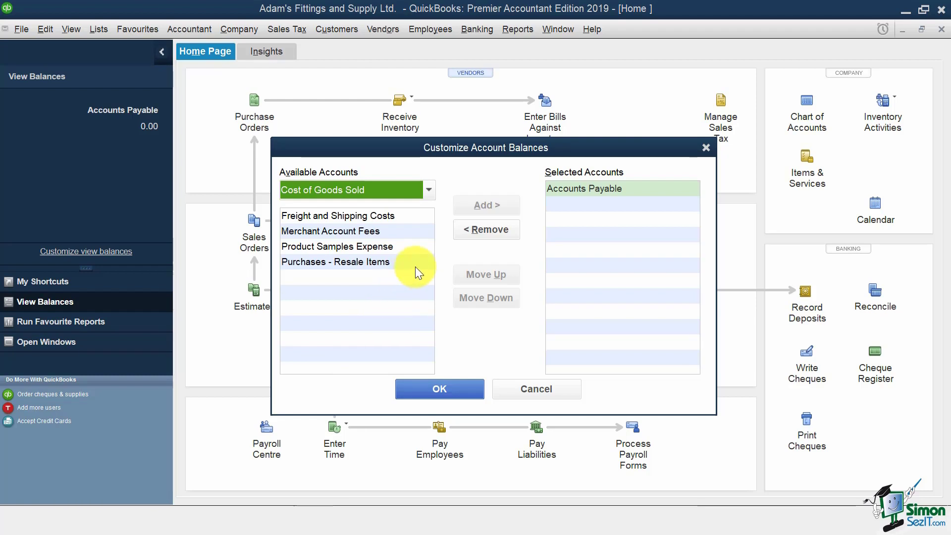
{"action": "left_click", "coordinate": [374, 211]}
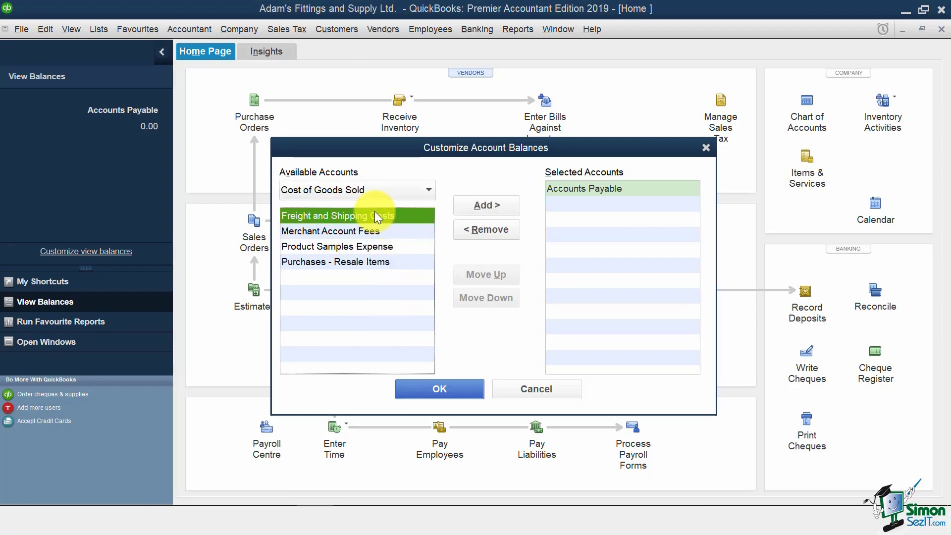
{"action": "left_click", "coordinate": [486, 206]}
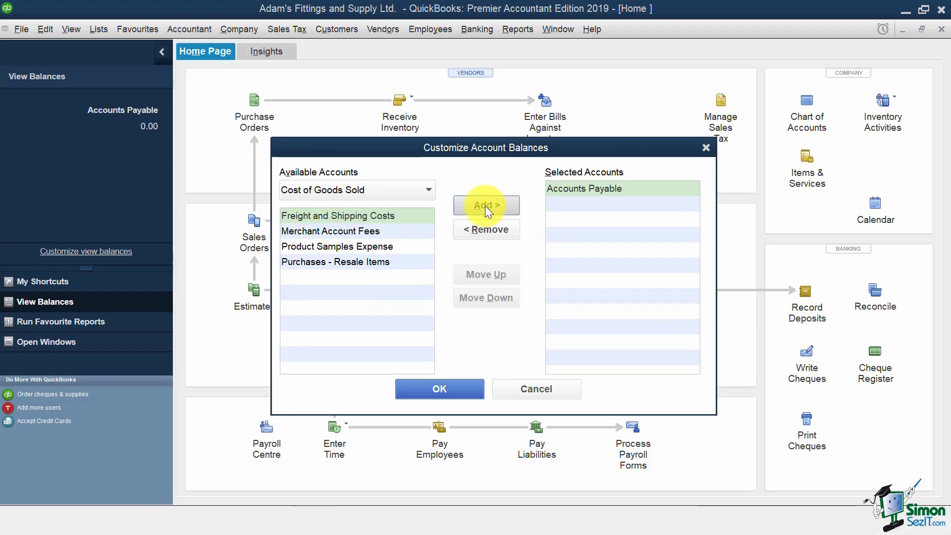
{"action": "left_click", "coordinate": [437, 384]}
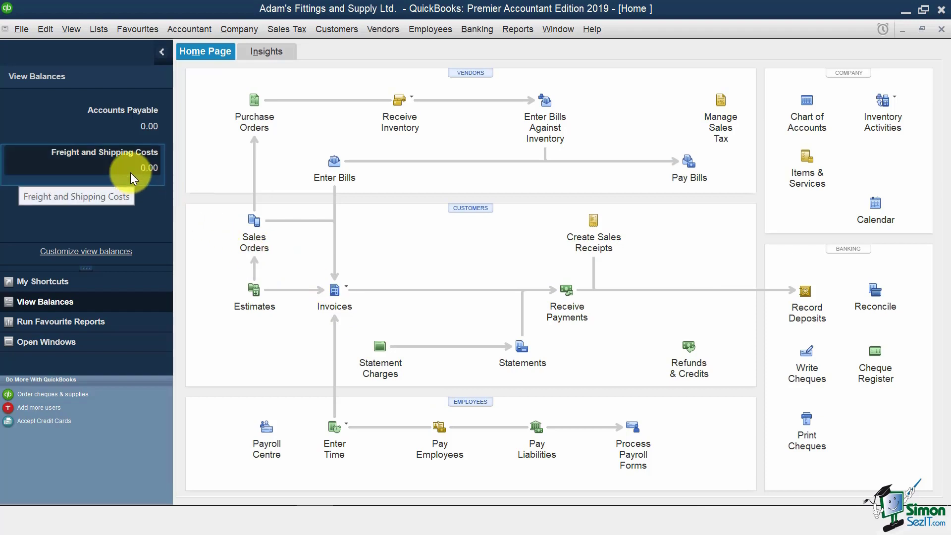
Step: Remove Freight and Shipping Costs from the account balances shown in the sidebar
{"action": "left_click", "coordinate": [109, 253]}
{"action": "left_click", "coordinate": [612, 202]}
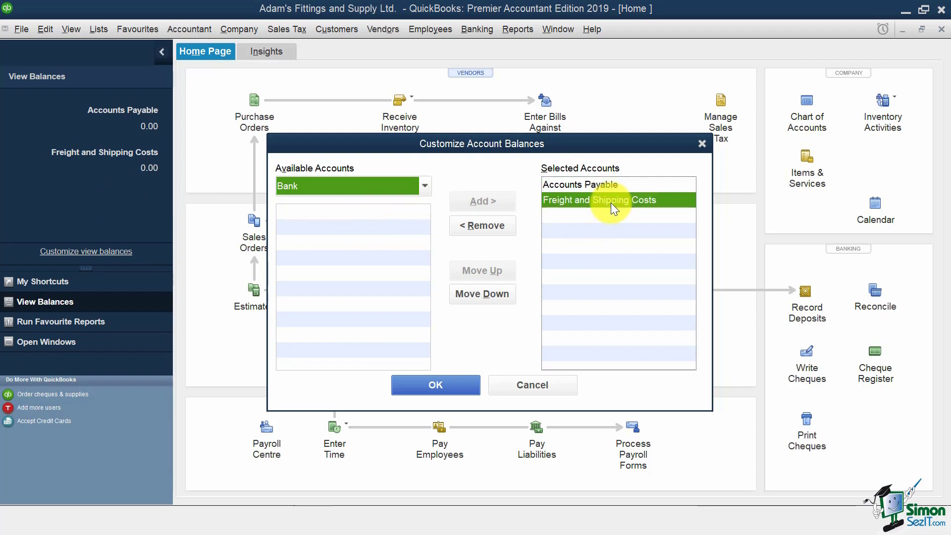
{"action": "left_click", "coordinate": [486, 226]}
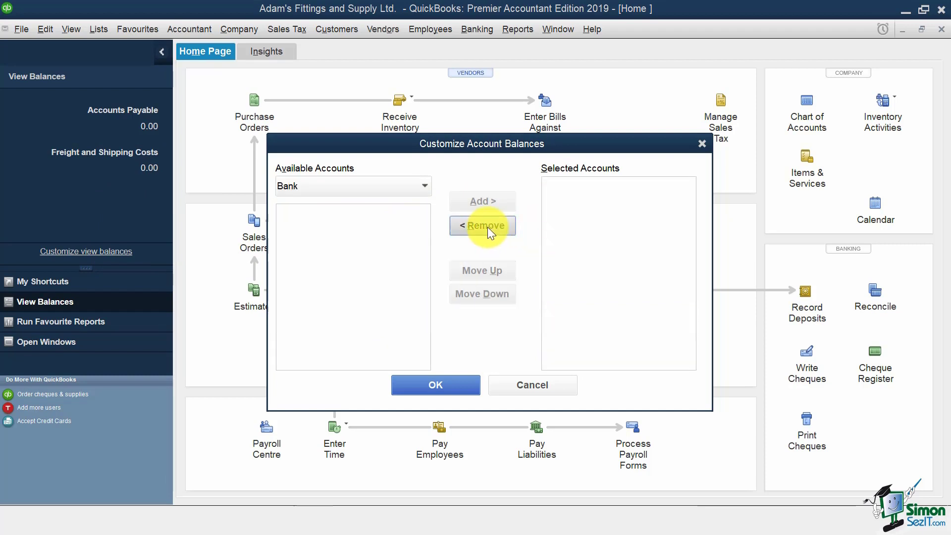
{"action": "left_click", "coordinate": [438, 385]}
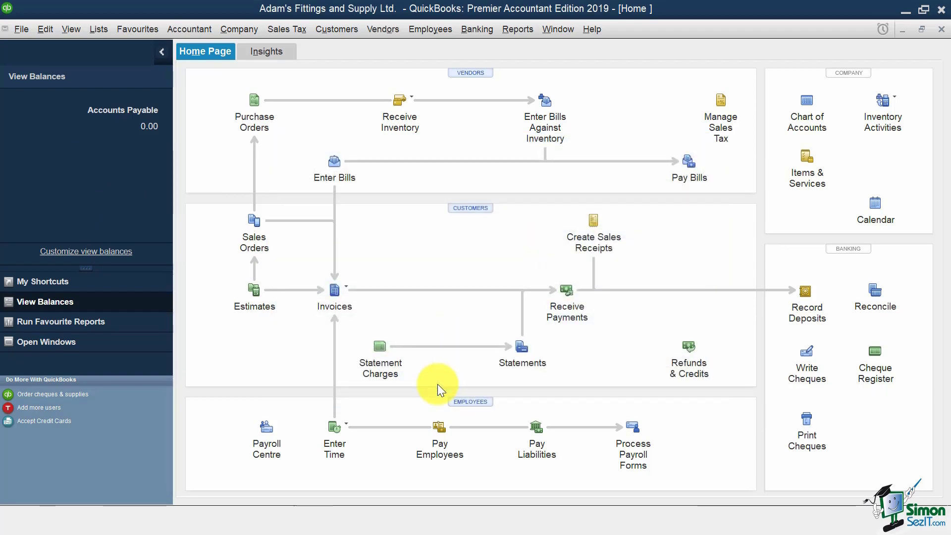
Step: Open Enter Bills, switch between it and Home using the sidebar's list of open windows, and close the bill
{"action": "left_click", "coordinate": [105, 325]}
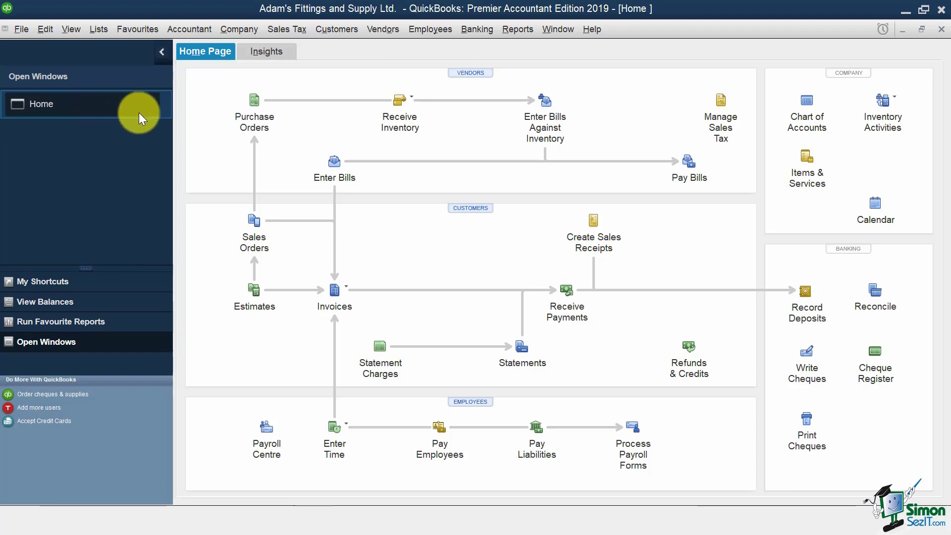
{"action": "left_click", "coordinate": [335, 165]}
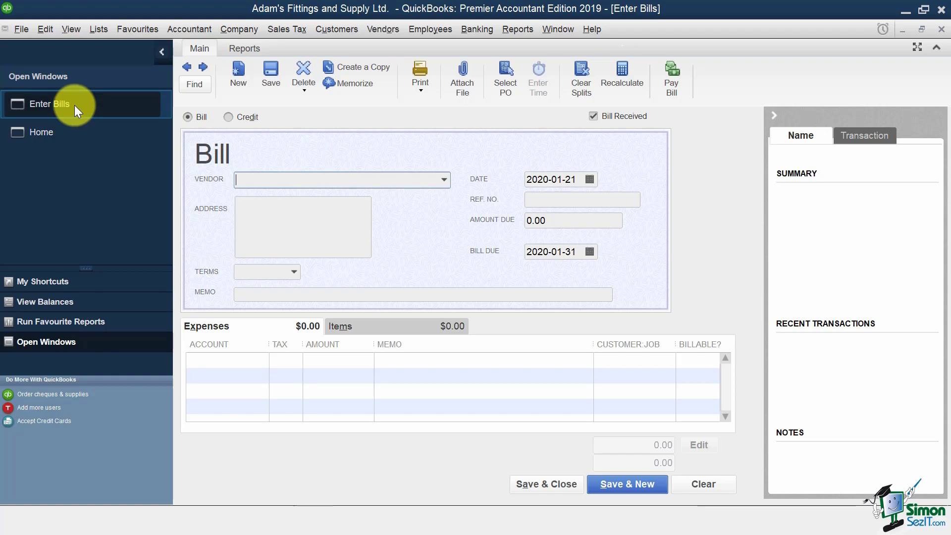
{"action": "left_click", "coordinate": [49, 130]}
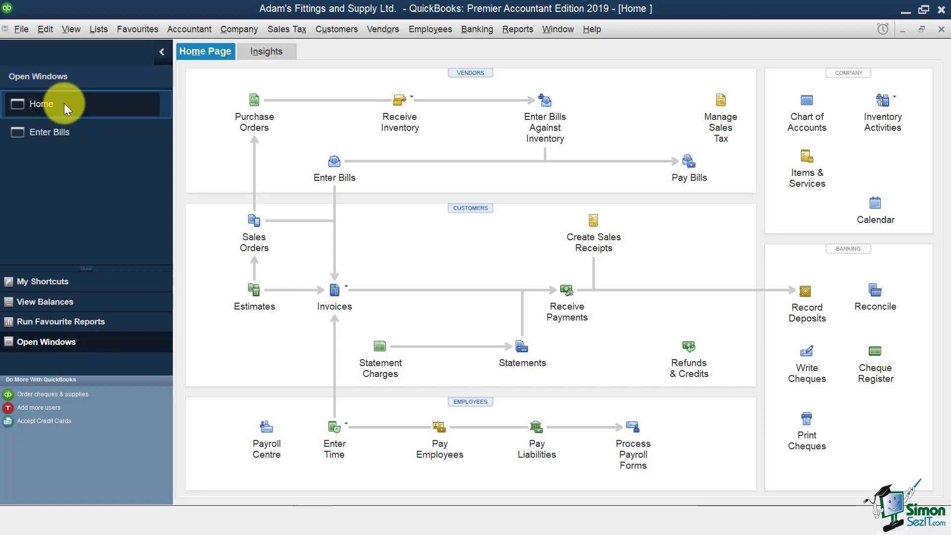
{"action": "left_click", "coordinate": [55, 127]}
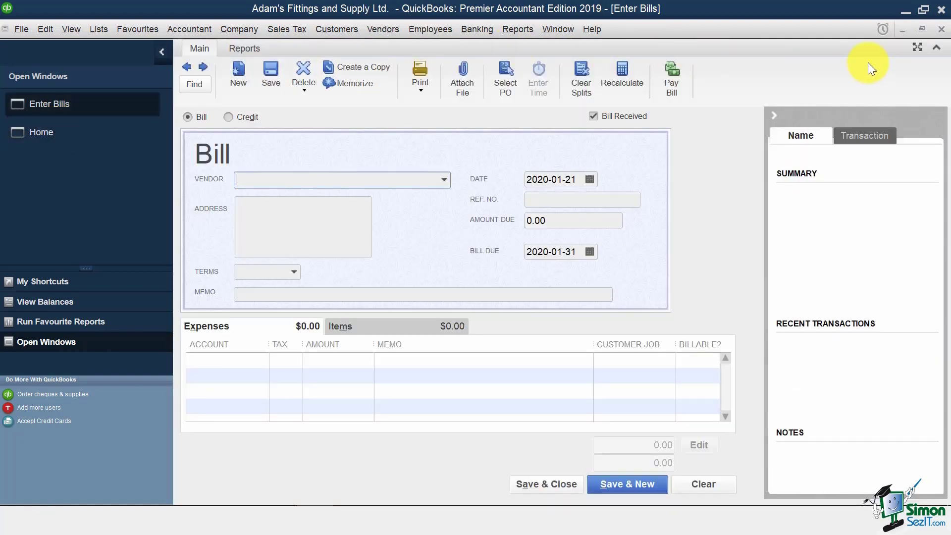
{"action": "left_click", "coordinate": [941, 30]}
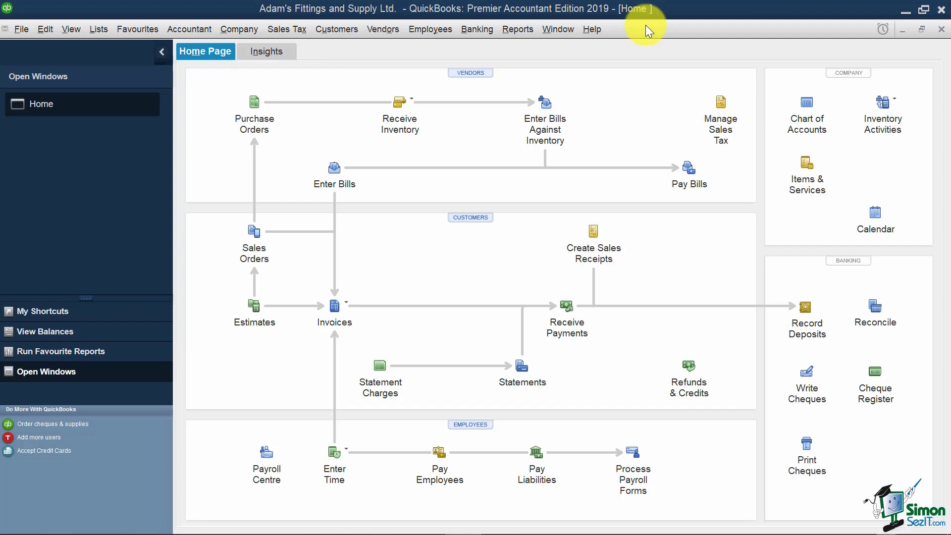
Step: Review the company file utilities for importing and exporting, and check which lists can be exported without exporting any
{"action": "left_click", "coordinate": [20, 30]}
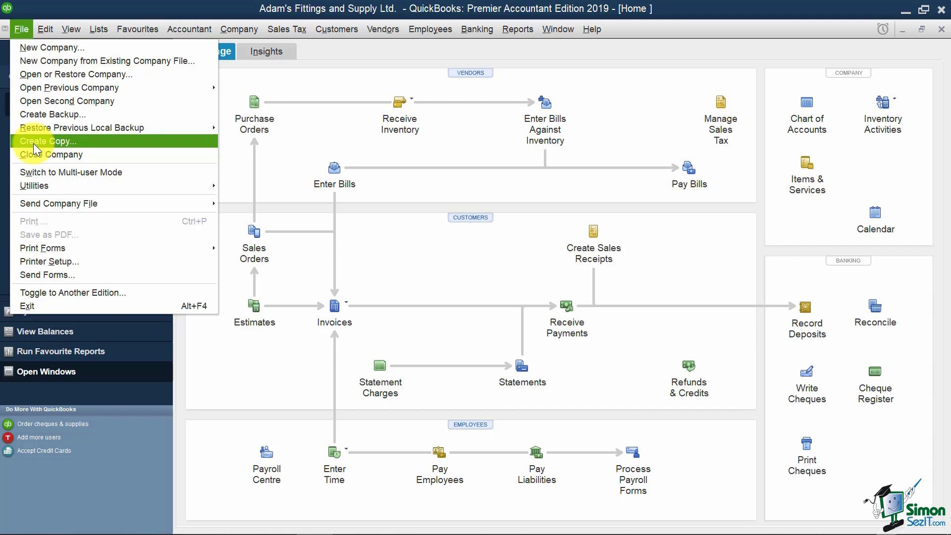
{"action": "mouse_move", "coordinate": [48, 186]}
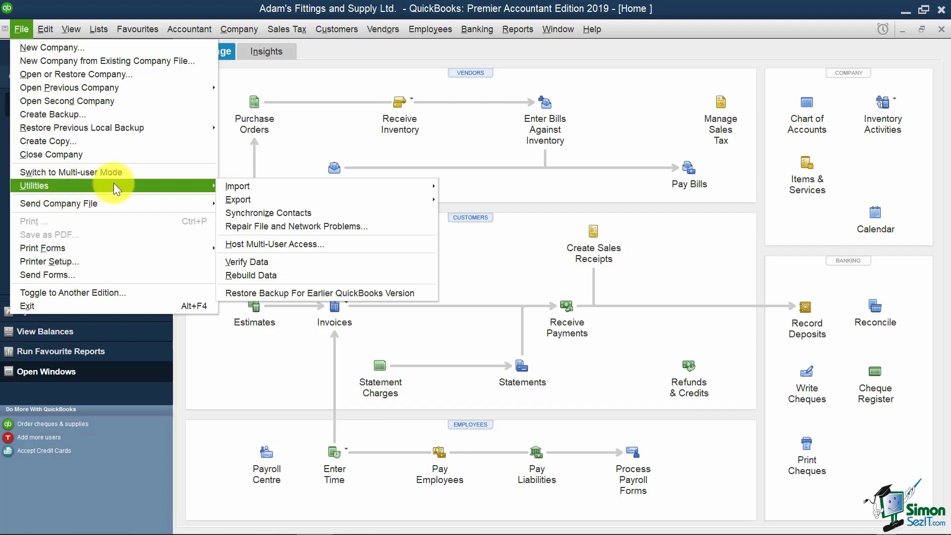
{"action": "mouse_move", "coordinate": [271, 184]}
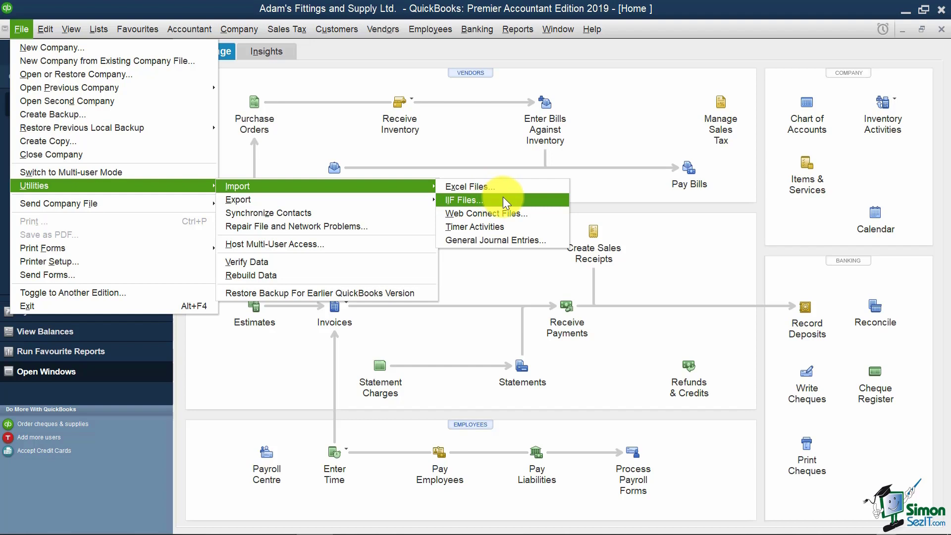
{"action": "mouse_move", "coordinate": [402, 199]}
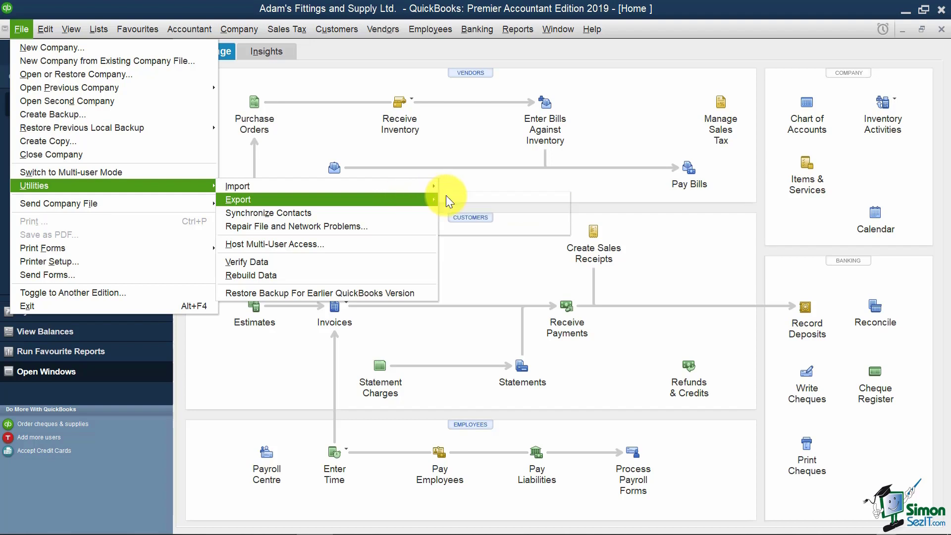
{"action": "left_click", "coordinate": [449, 200]}
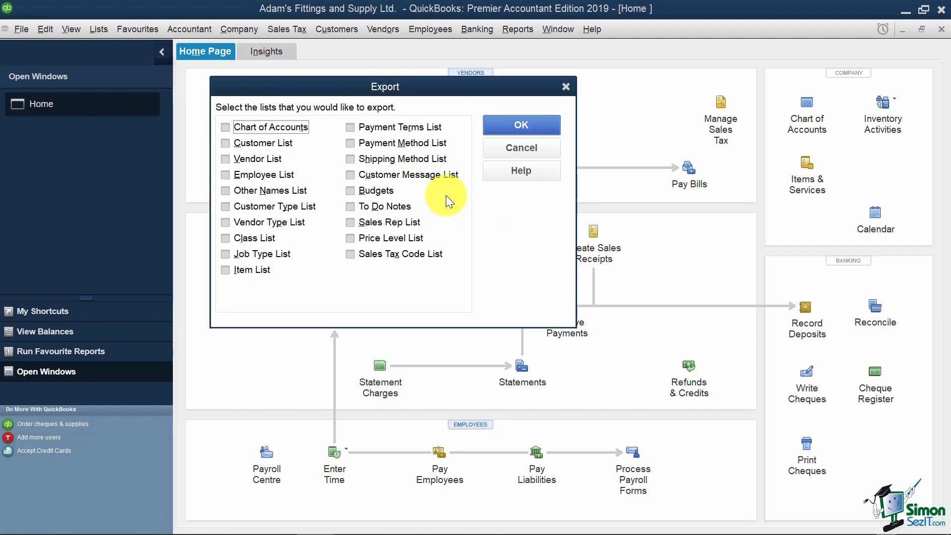
{"action": "left_click", "coordinate": [504, 149]}
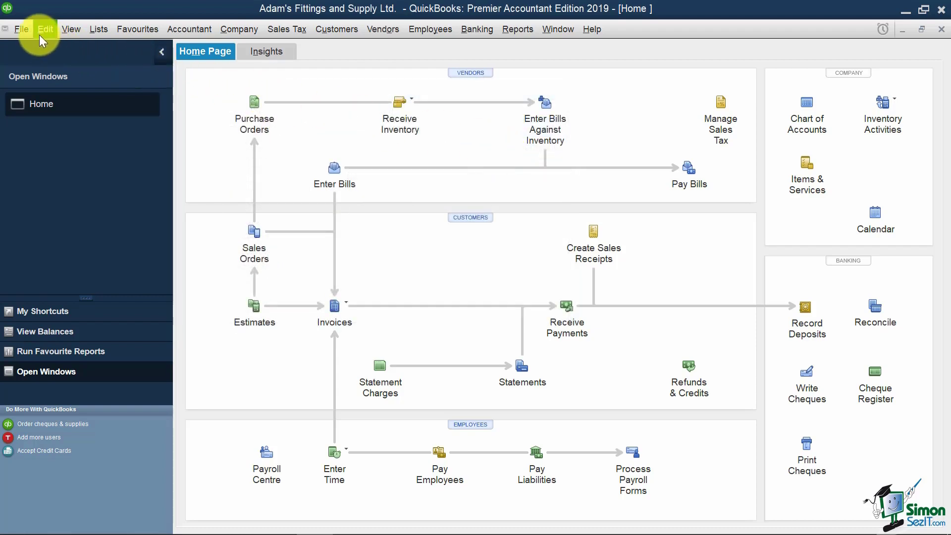
Step: Check the form printing options and the available QuickBooks Desktop editions without switching edition
{"action": "left_click", "coordinate": [24, 28]}
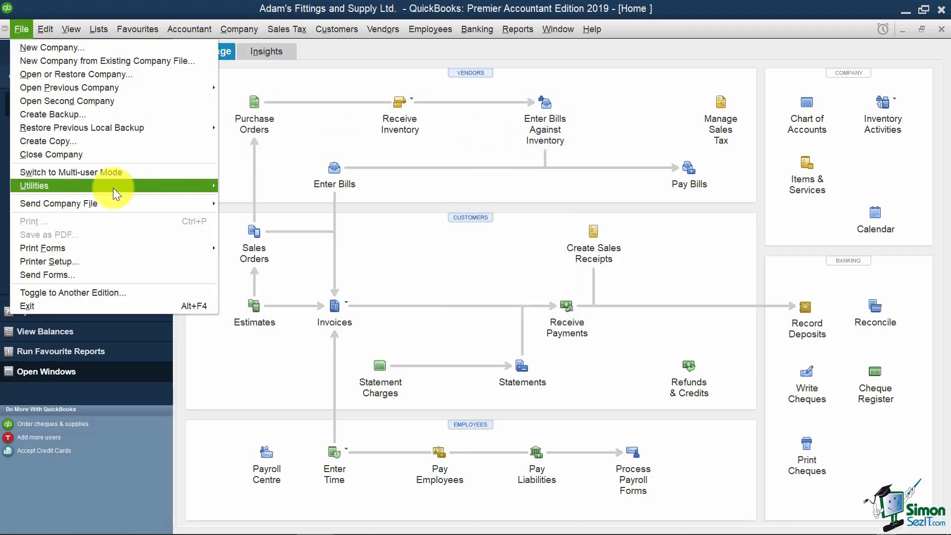
{"action": "mouse_move", "coordinate": [93, 251]}
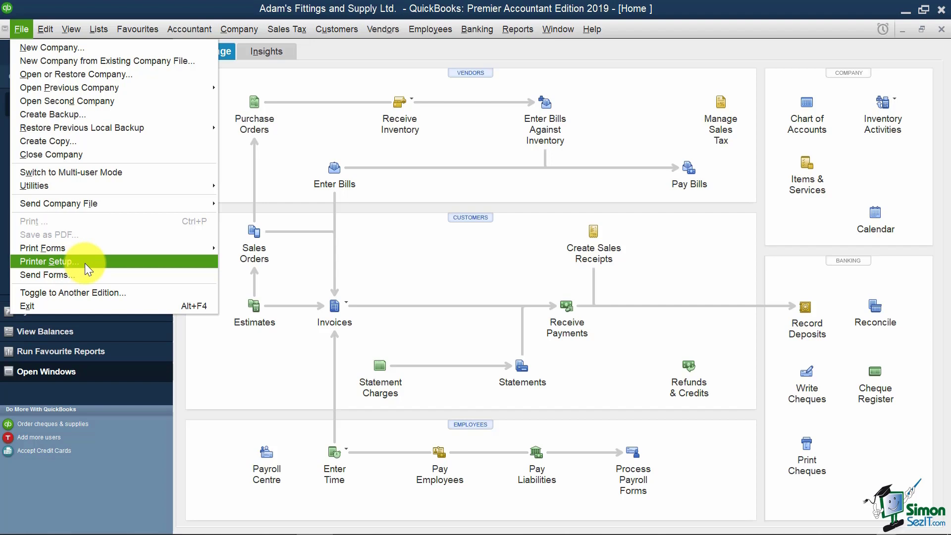
{"action": "left_click", "coordinate": [153, 290]}
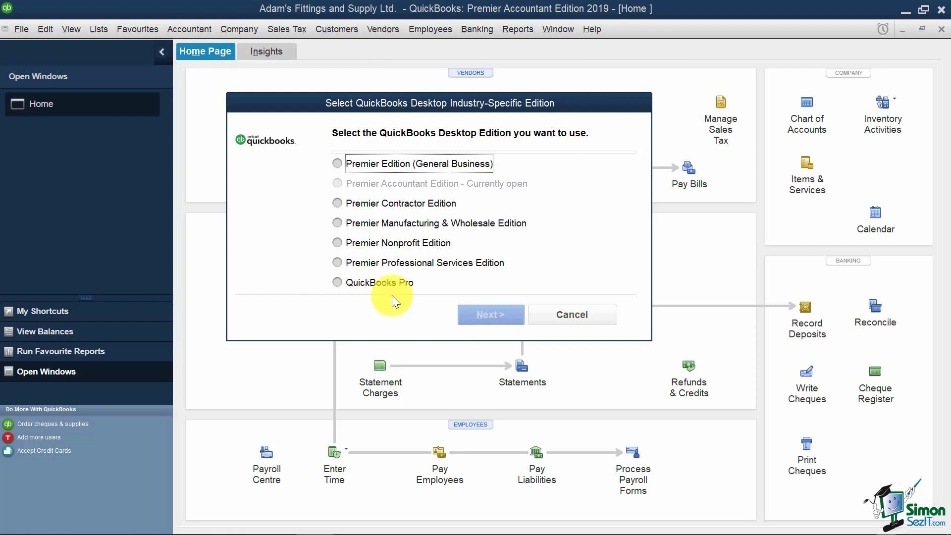
{"action": "left_click", "coordinate": [548, 320]}
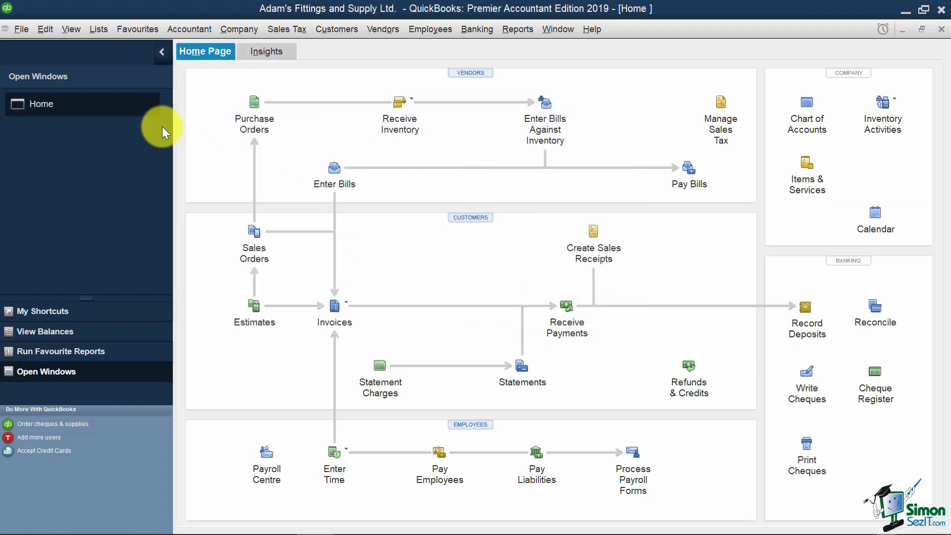
Step: Compare the editing commands available on the home page with those for a blank bill, and close the bill
{"action": "left_click", "coordinate": [45, 28]}
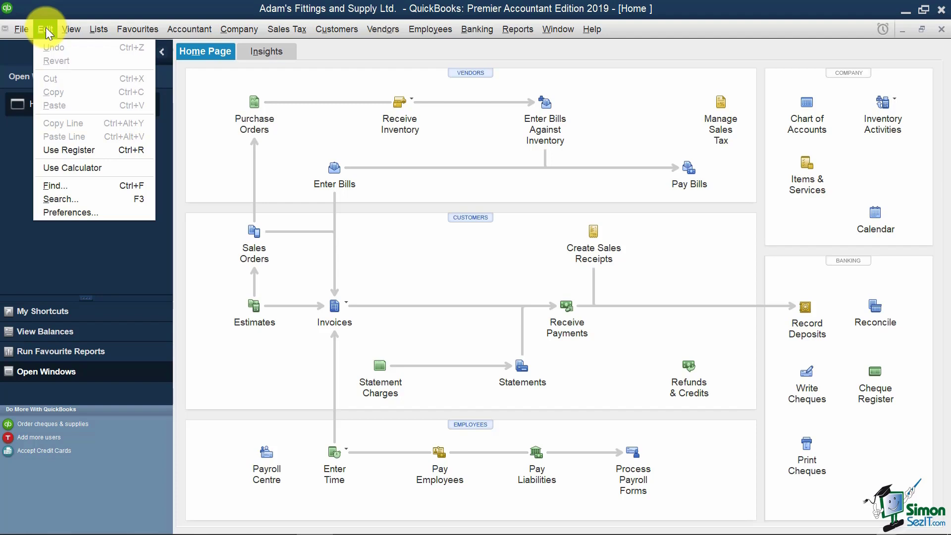
{"action": "left_click", "coordinate": [329, 182]}
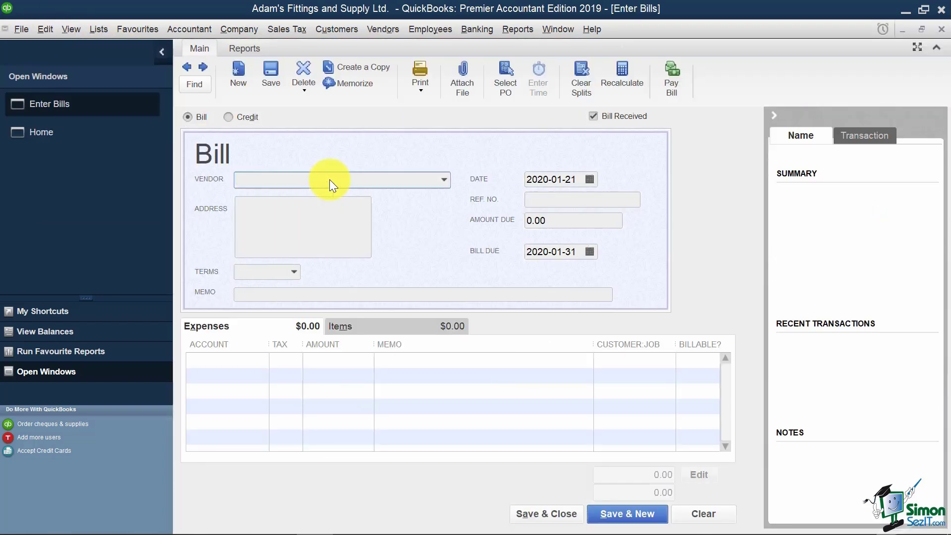
{"action": "left_click", "coordinate": [38, 26]}
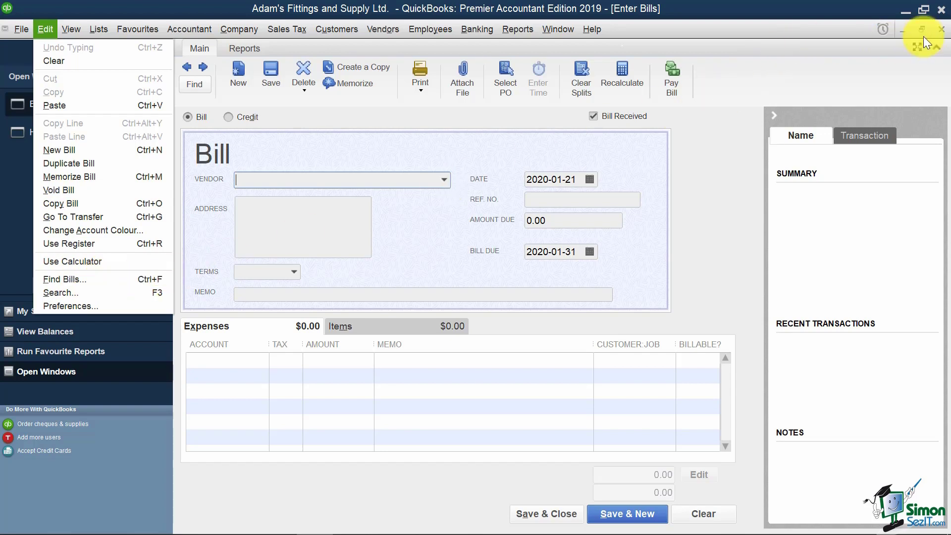
{"action": "left_click", "coordinate": [942, 29]}
{"action": "left_click", "coordinate": [941, 30]}
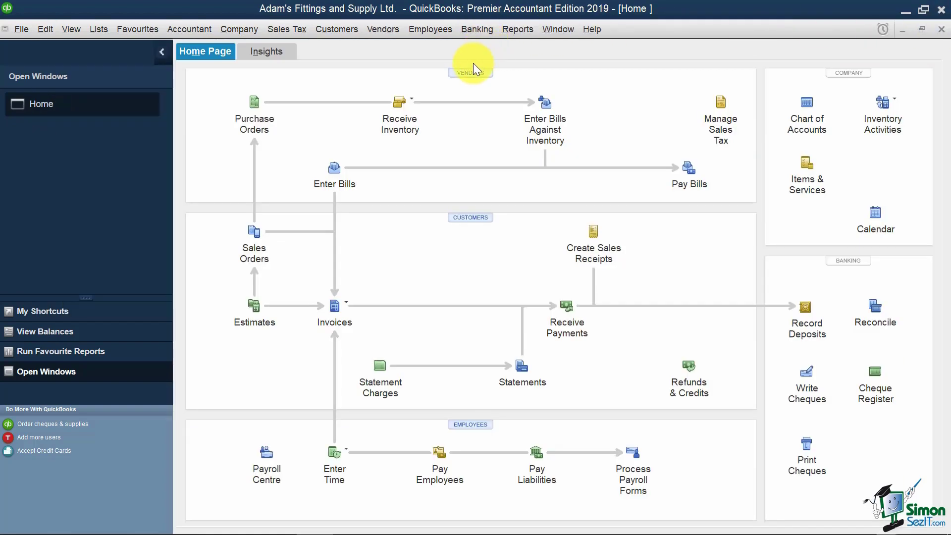
Step: Open a blank invoice, check the editing commands available for it, and close it without saving
{"action": "left_click", "coordinate": [333, 310]}
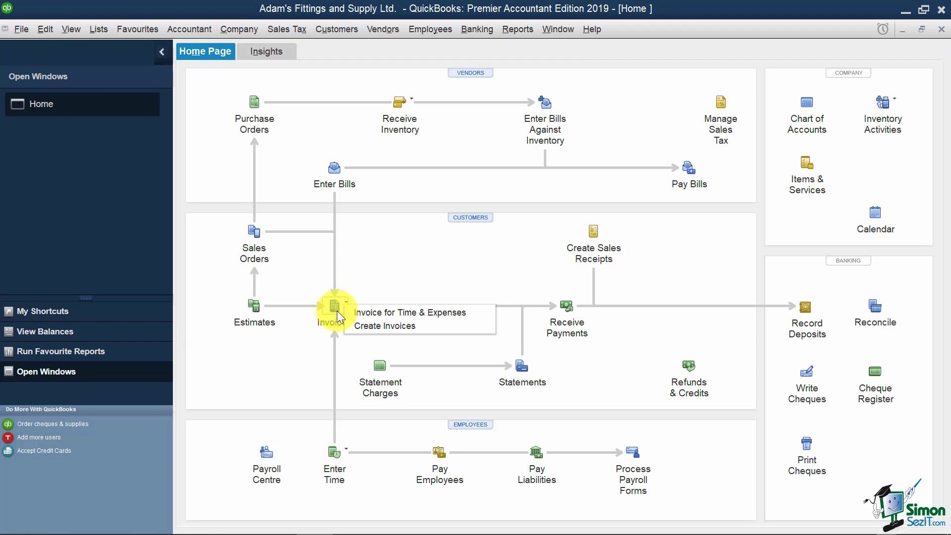
{"action": "left_click", "coordinate": [359, 326]}
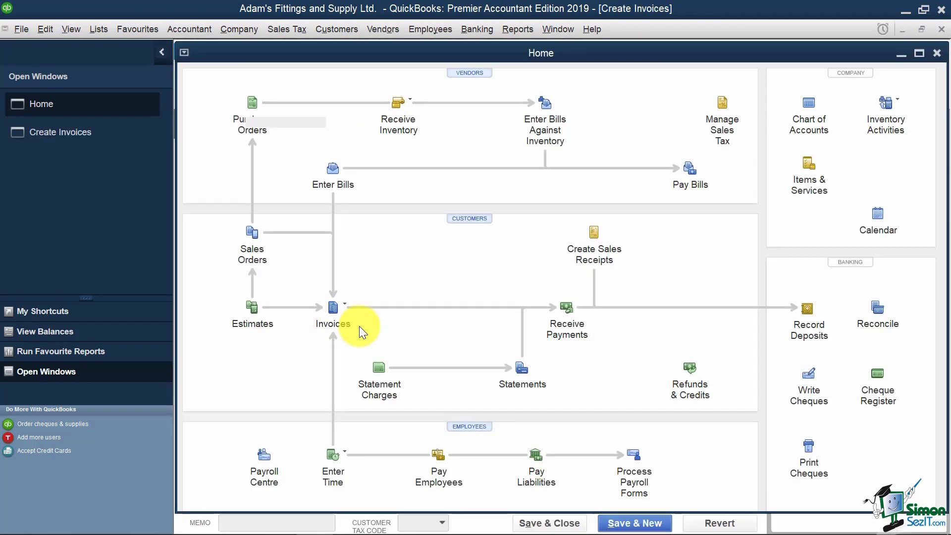
{"action": "left_click", "coordinate": [45, 30]}
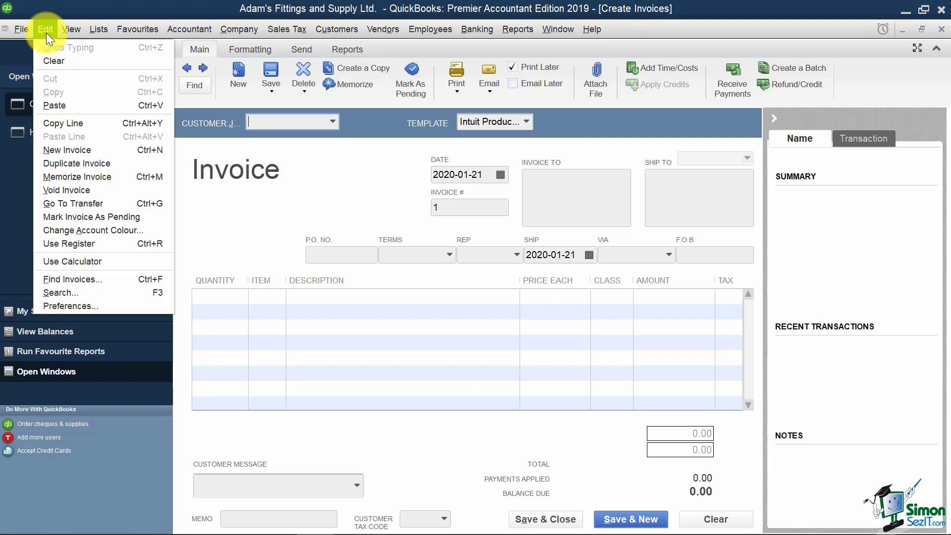
{"action": "left_click", "coordinate": [940, 28]}
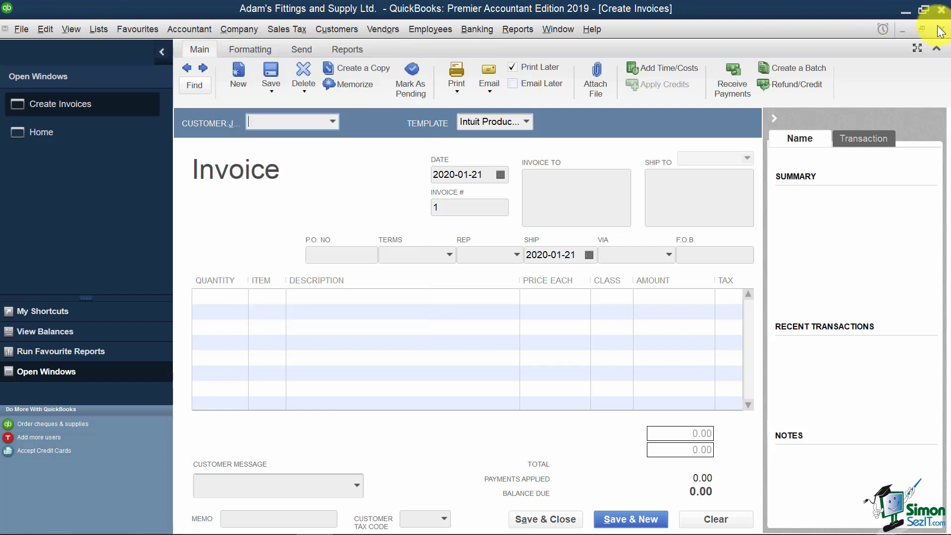
{"action": "left_click", "coordinate": [941, 31]}
Step: Look over the simple and advanced transaction search filters in Find, and locate the Preferences command
{"action": "left_click", "coordinate": [45, 29]}
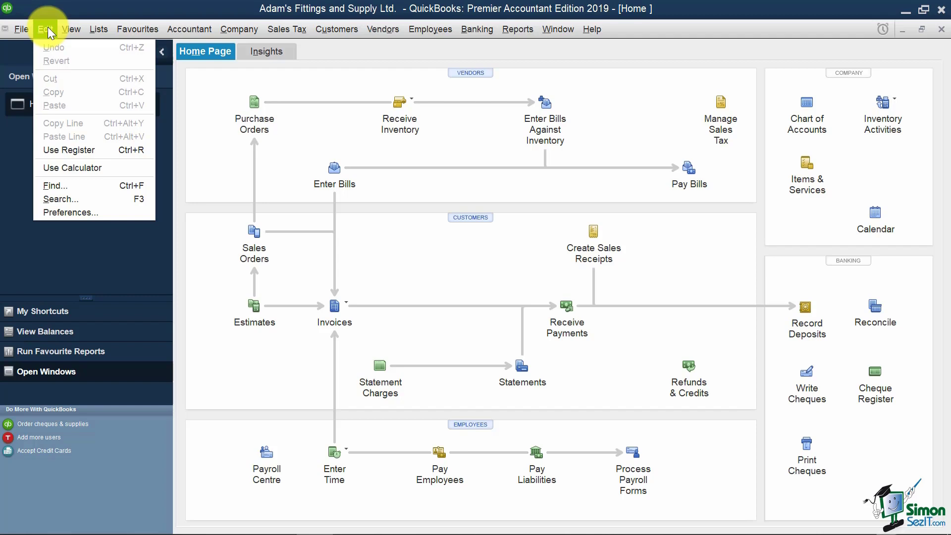
{"action": "left_click", "coordinate": [88, 183]}
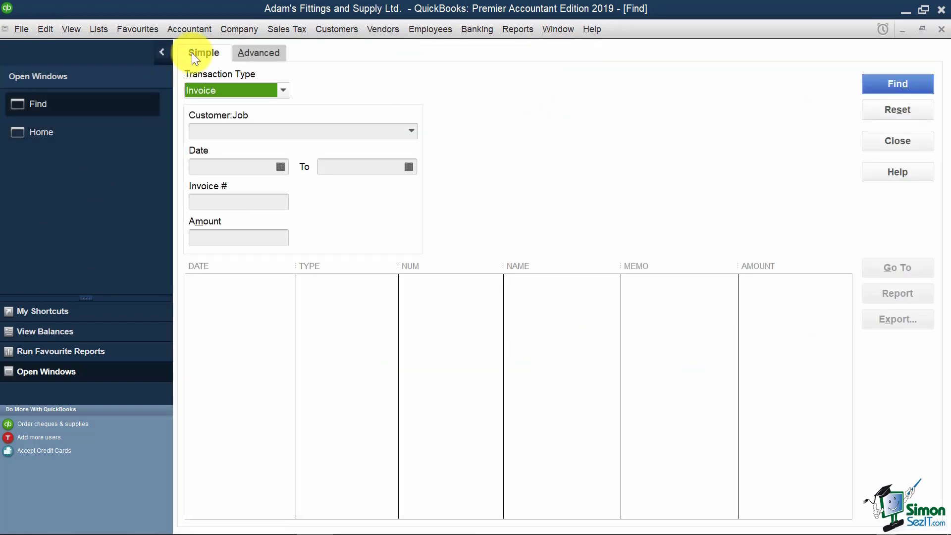
{"action": "left_click", "coordinate": [259, 52]}
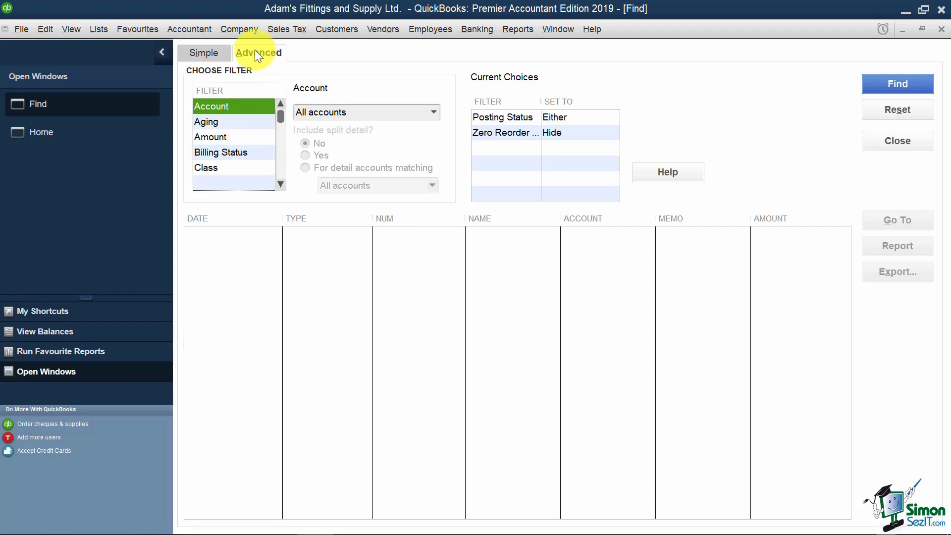
{"action": "left_click", "coordinate": [45, 28]}
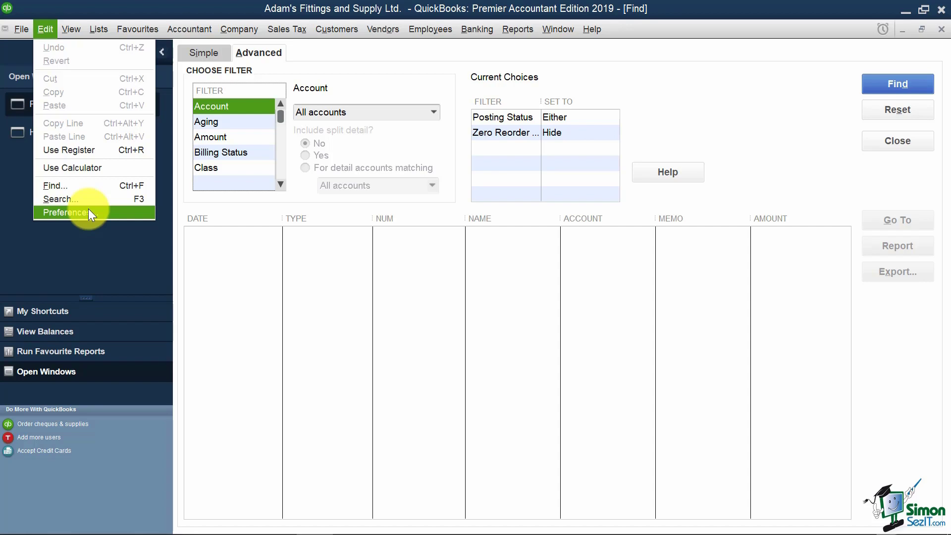
Step: Show the open window list, and switch the icon bar layout to Top Icon Bar
{"action": "mouse_move", "coordinate": [74, 31]}
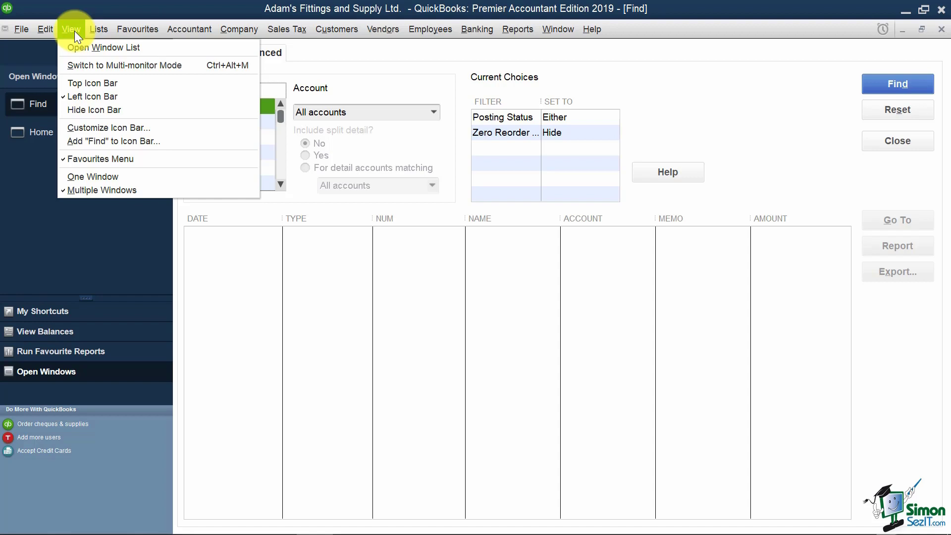
{"action": "left_click", "coordinate": [76, 46]}
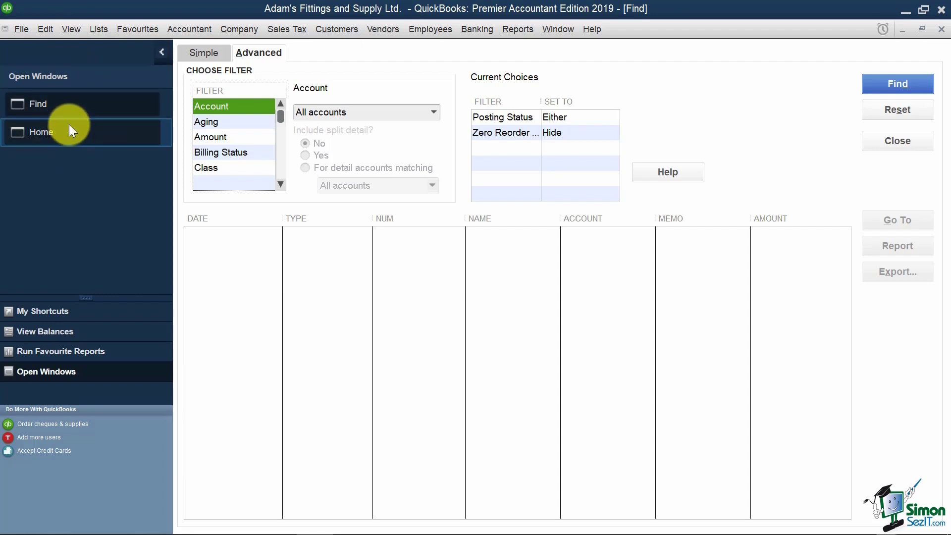
{"action": "left_click", "coordinate": [61, 32]}
{"action": "left_click", "coordinate": [80, 84]}
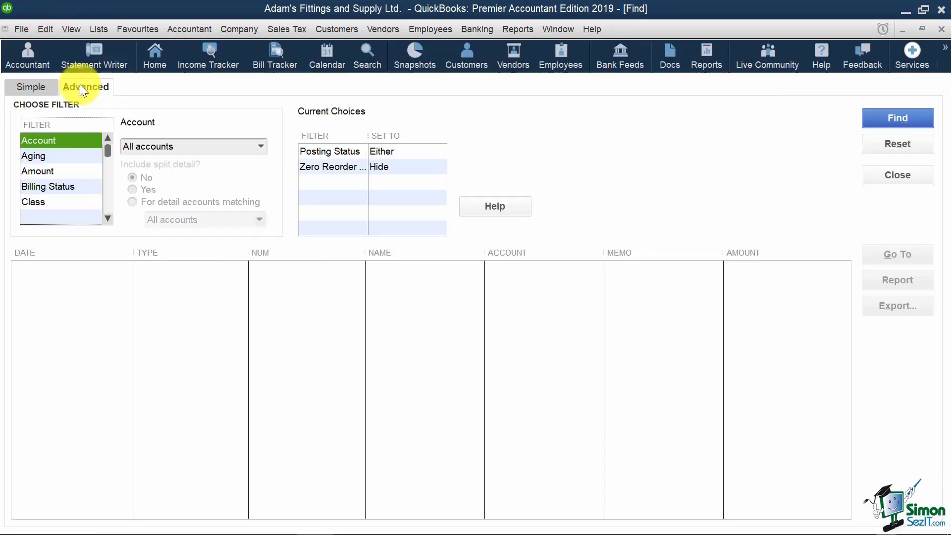
Step: Hide the icon bar completely, and restore it with the Top Icon Bar layout
{"action": "left_click", "coordinate": [79, 36]}
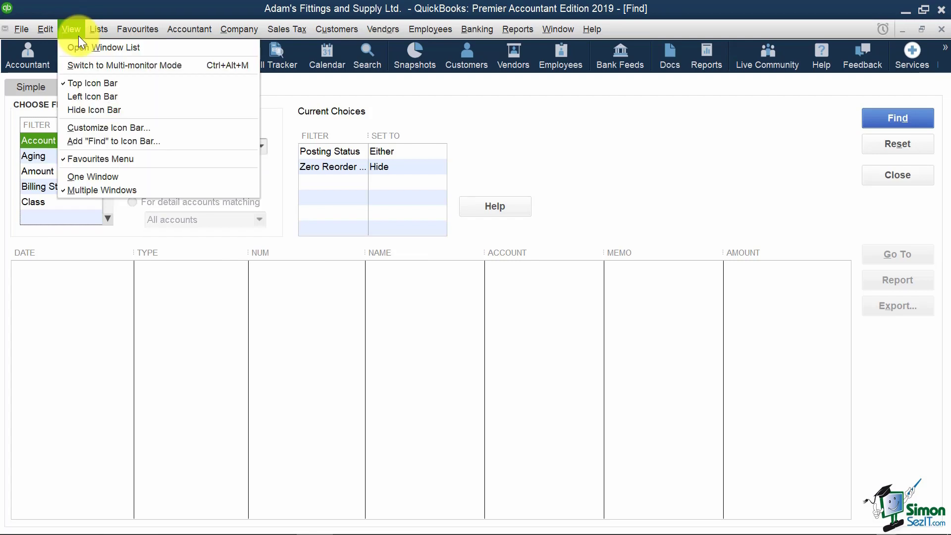
{"action": "left_click", "coordinate": [91, 106]}
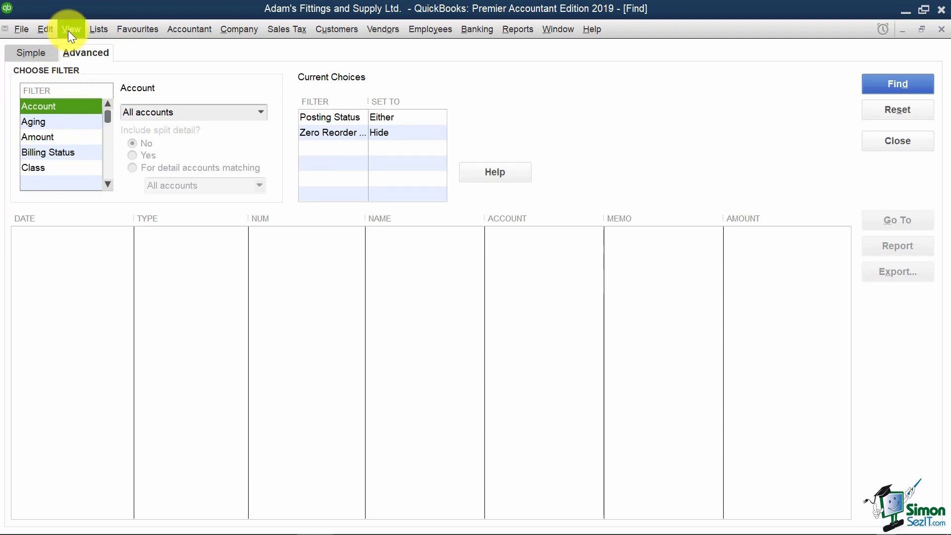
{"action": "left_click", "coordinate": [68, 31]}
{"action": "left_click", "coordinate": [88, 86]}
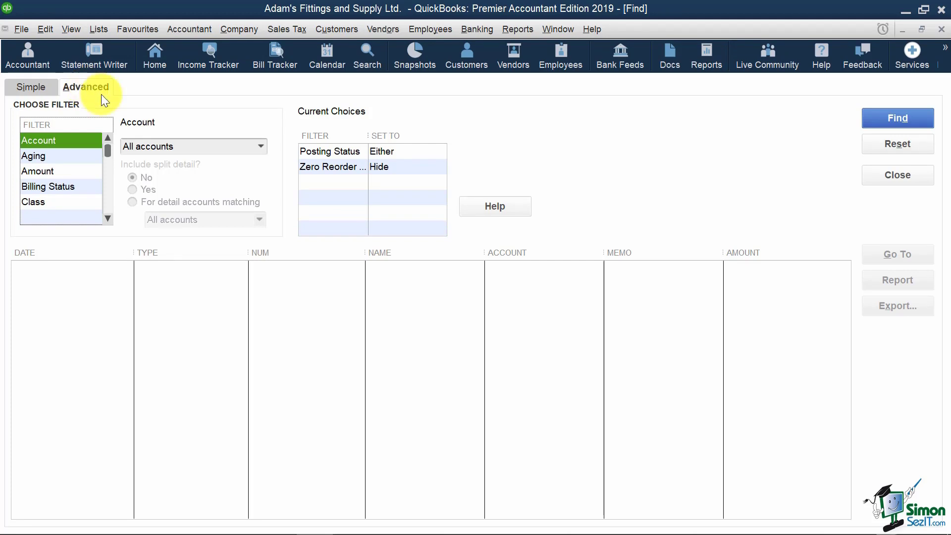
Step: Try reordering the icon bar contents by placing Payroll directly after Help, and move it back down to just above Services
{"action": "left_click", "coordinate": [65, 32]}
{"action": "left_click", "coordinate": [86, 128]}
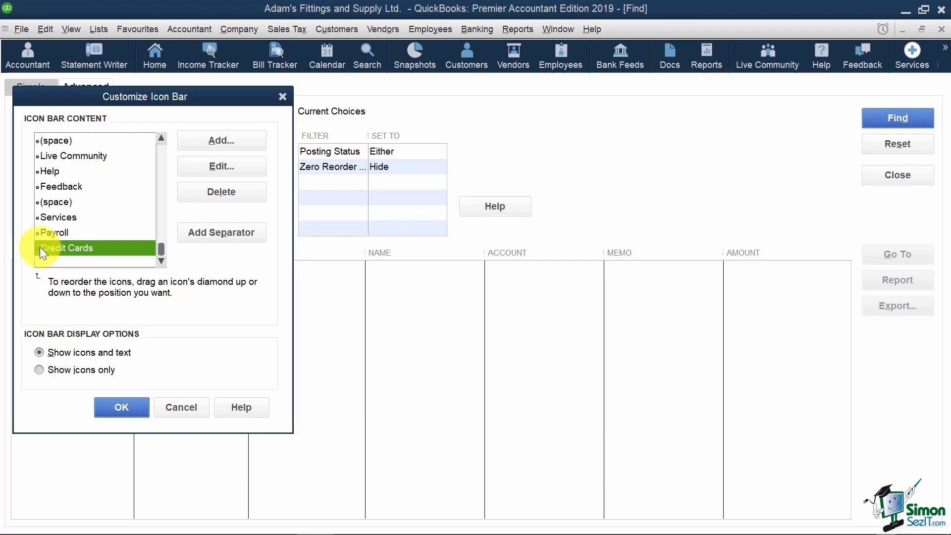
{"action": "left_click_drag", "start_coordinate": [35, 234], "coordinate": [48, 180]}
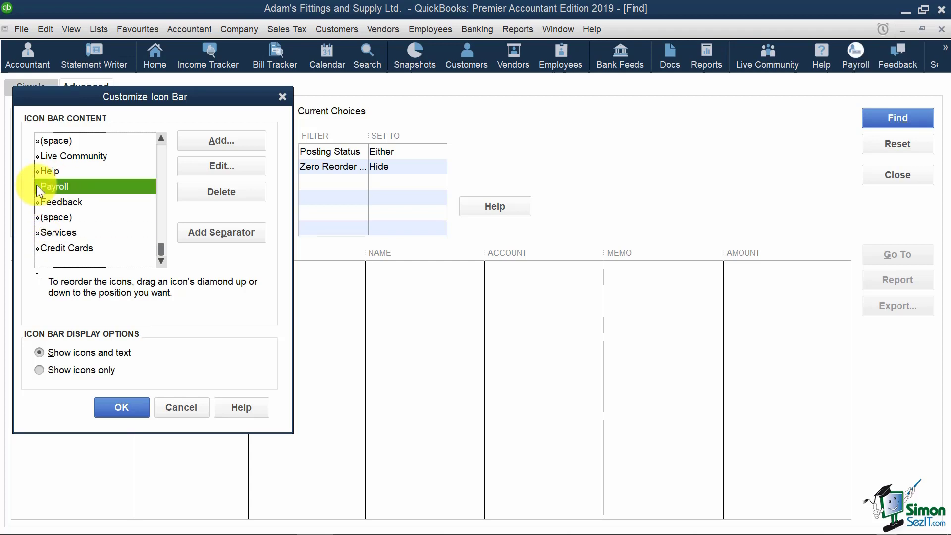
{"action": "left_click_drag", "start_coordinate": [37, 186], "coordinate": [34, 231]}
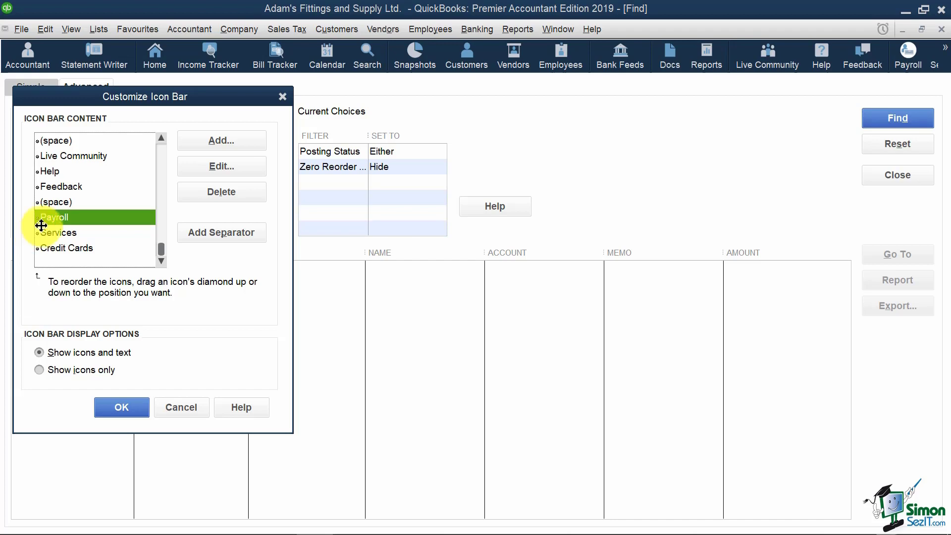
Step: Check which commands can be added to the icon bar without adding any, and close the customization without saving
{"action": "left_click", "coordinate": [196, 142]}
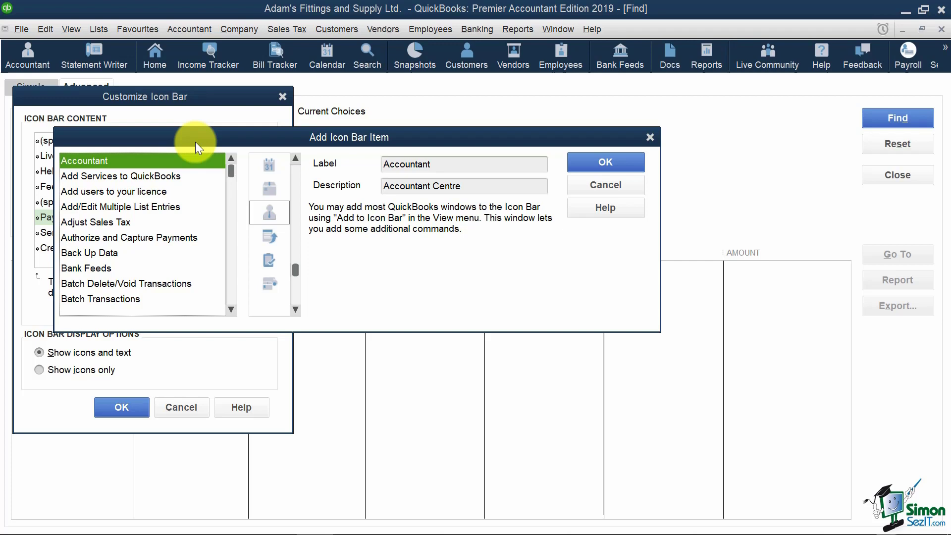
{"action": "left_click", "coordinate": [599, 186]}
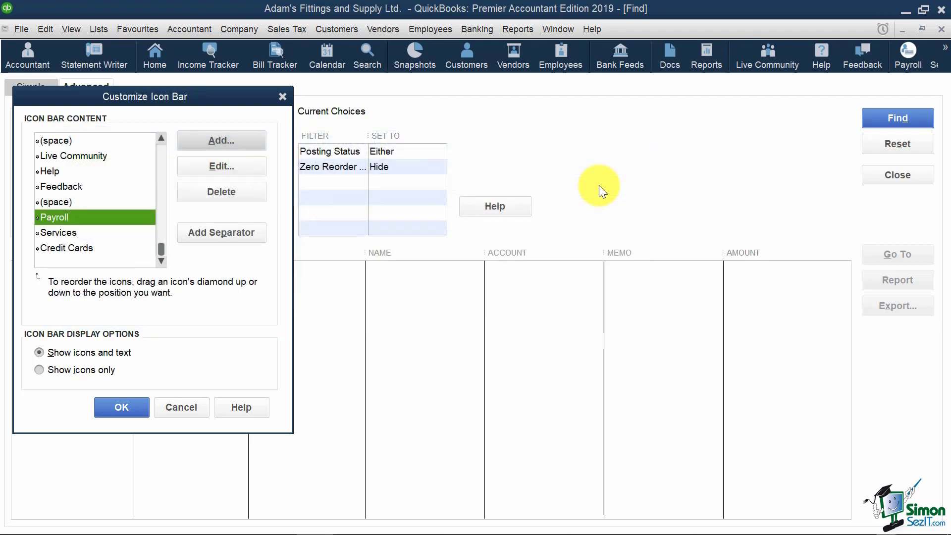
{"action": "left_click", "coordinate": [282, 97]}
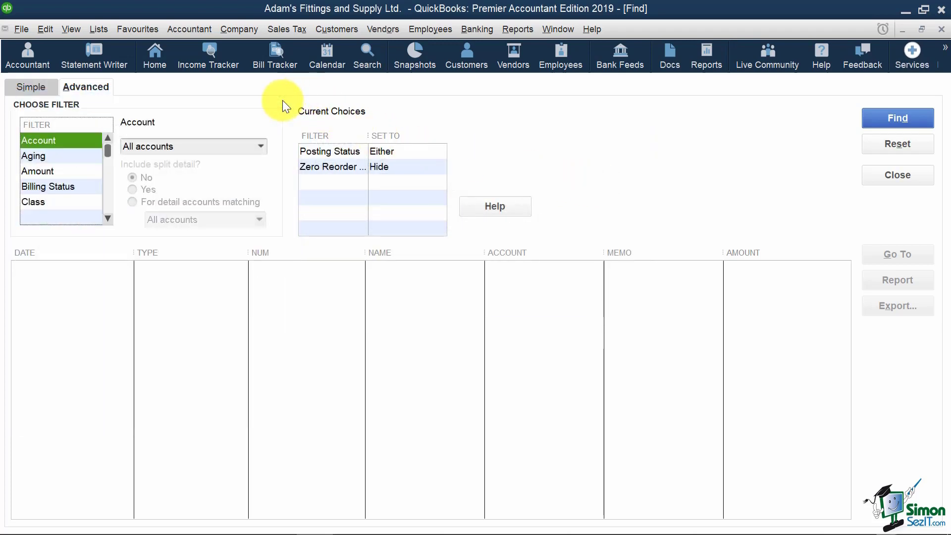
Step: View the Chart of Accounts, the Item List and the Memorized Transaction List
{"action": "left_click", "coordinate": [101, 30]}
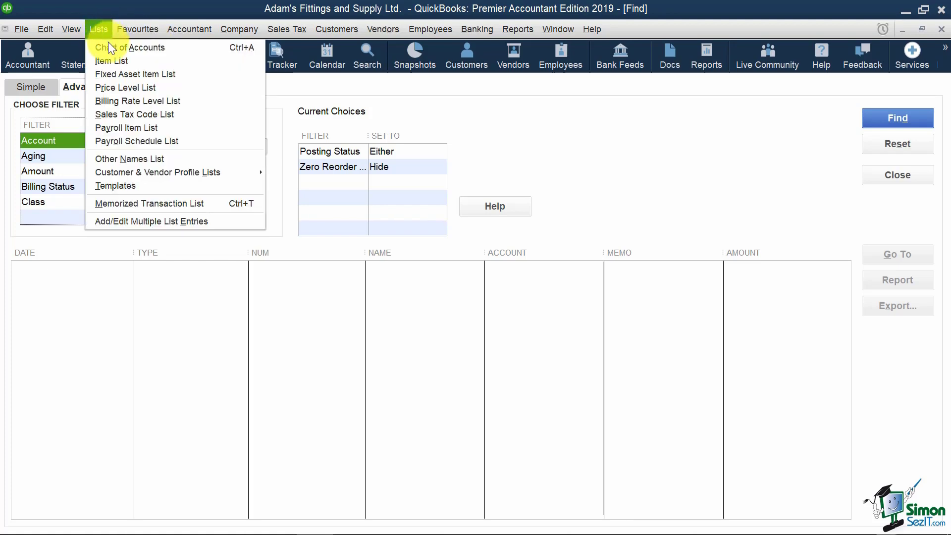
{"action": "left_click", "coordinate": [190, 46]}
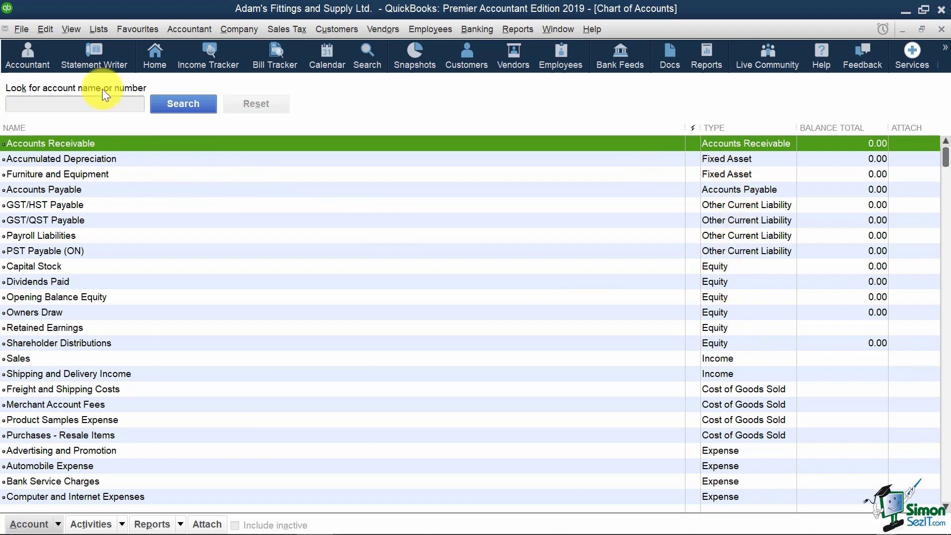
{"action": "left_click", "coordinate": [98, 29]}
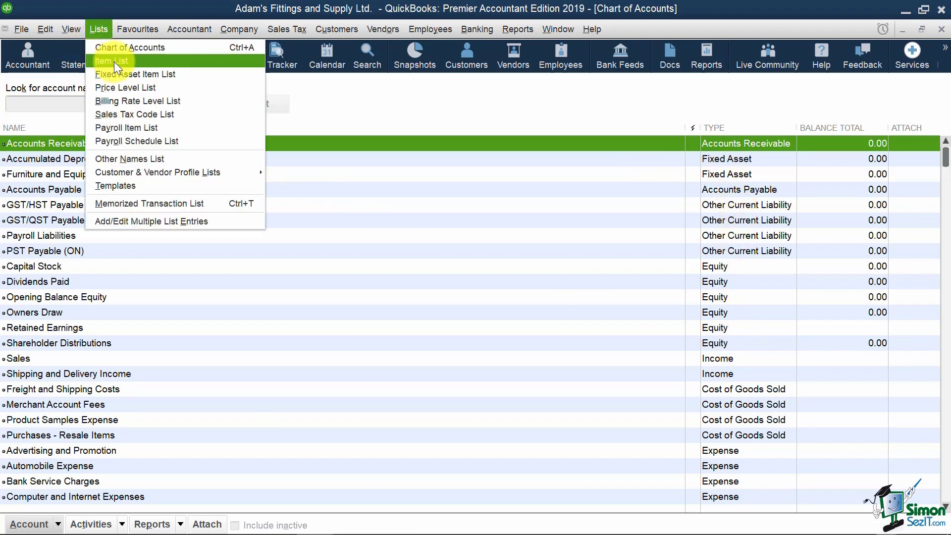
{"action": "left_click", "coordinate": [139, 61]}
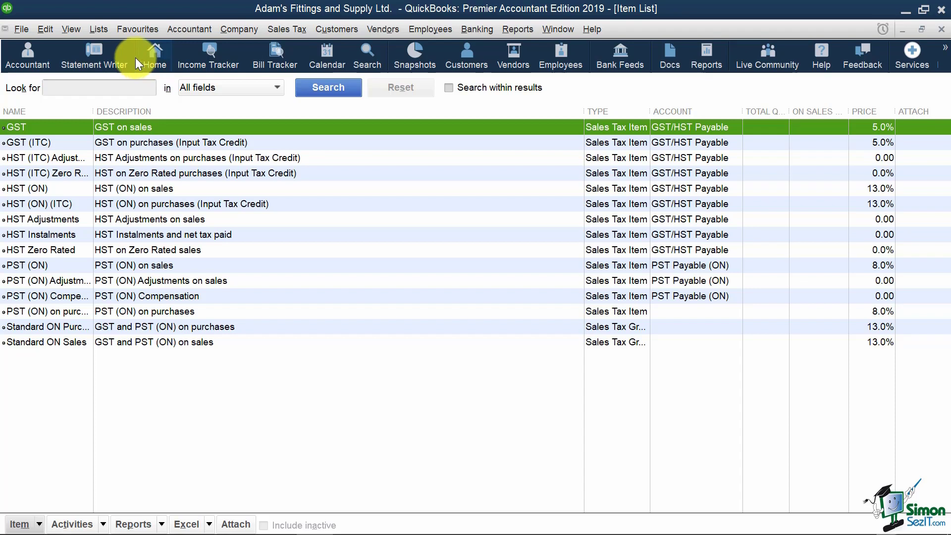
{"action": "left_click", "coordinate": [98, 29]}
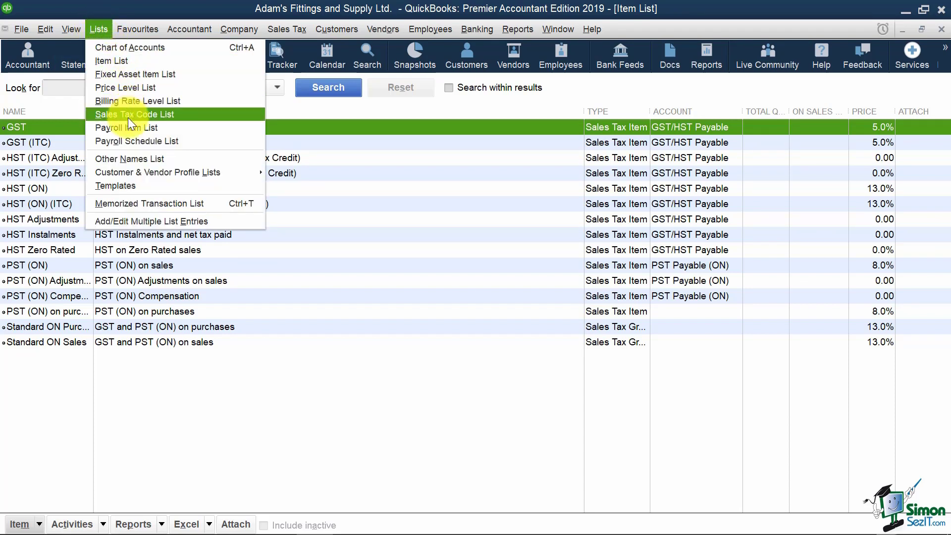
{"action": "left_click", "coordinate": [147, 204]}
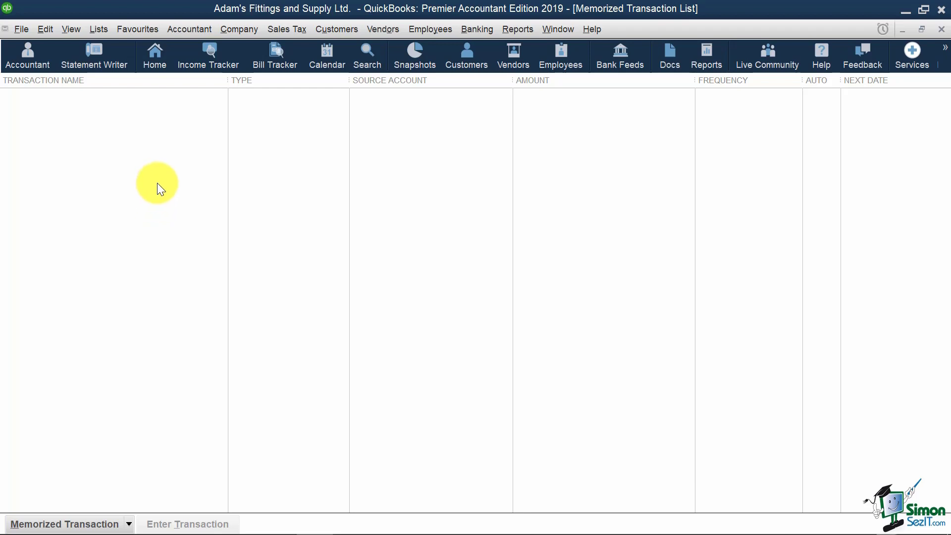
Step: Browse the commands and reports that can be added to the Favourites menu, and cancel without adding any
{"action": "left_click", "coordinate": [134, 28]}
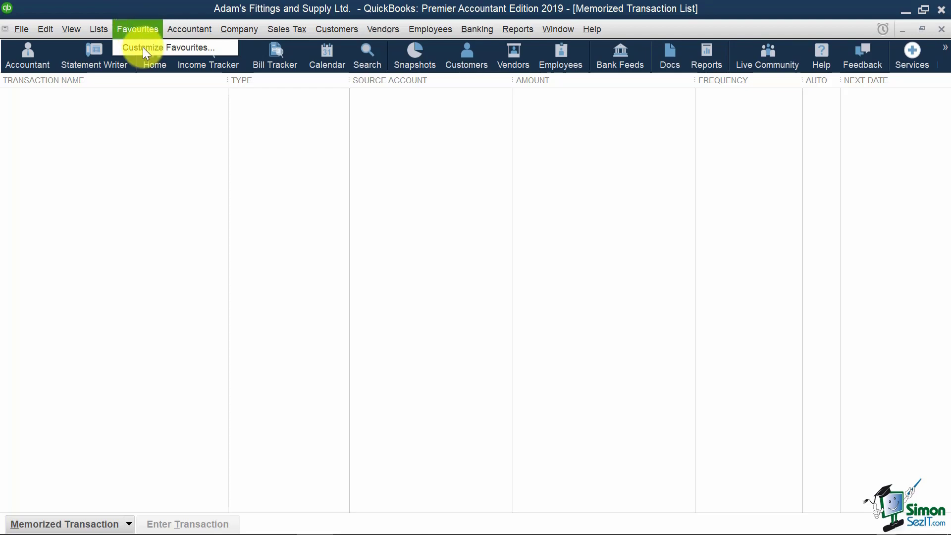
{"action": "left_click", "coordinate": [157, 48]}
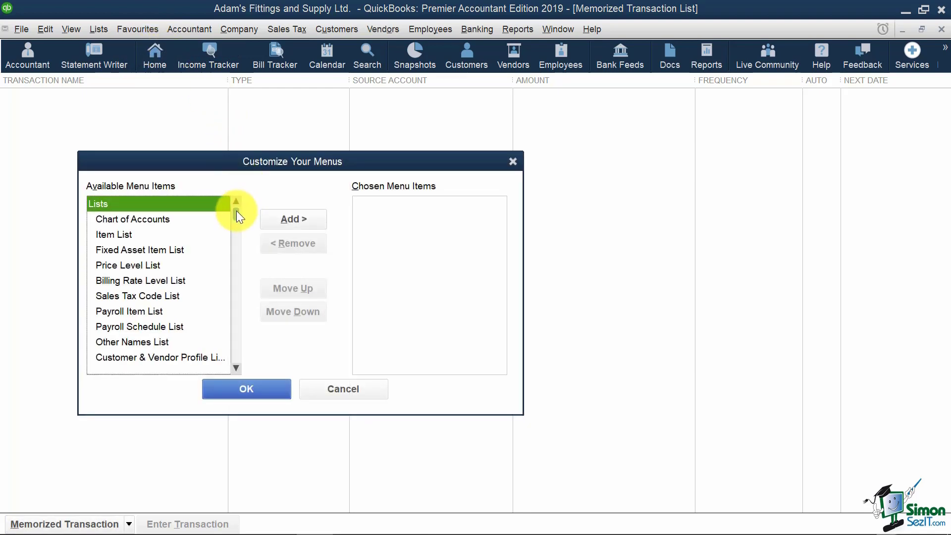
{"action": "left_click_drag", "start_coordinate": [234, 212], "coordinate": [202, 279]}
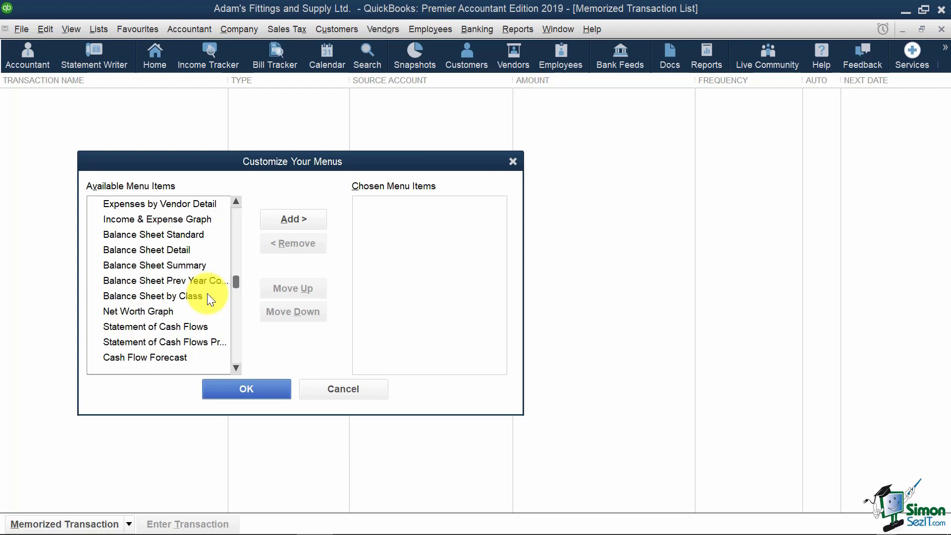
{"action": "left_click", "coordinate": [355, 387]}
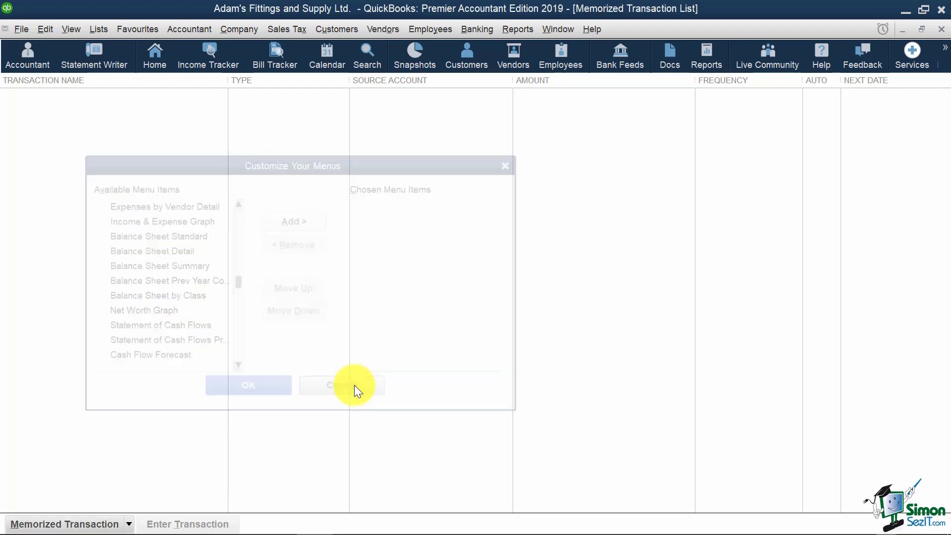
Step: Review the accountant commands from batch transaction entry to setting the closing date, and open the Company Snapshot
{"action": "left_click", "coordinate": [188, 29]}
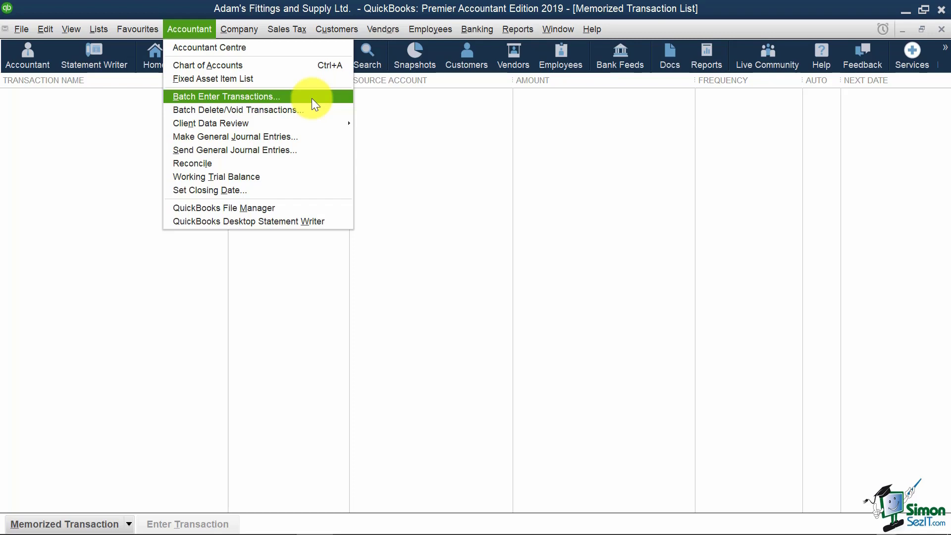
{"action": "mouse_move", "coordinate": [287, 122]}
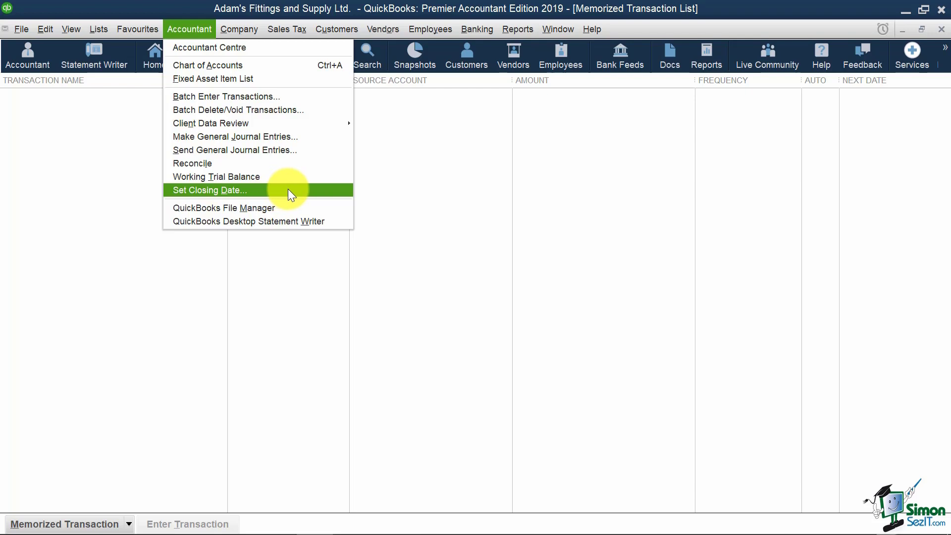
{"action": "left_click", "coordinate": [239, 28]}
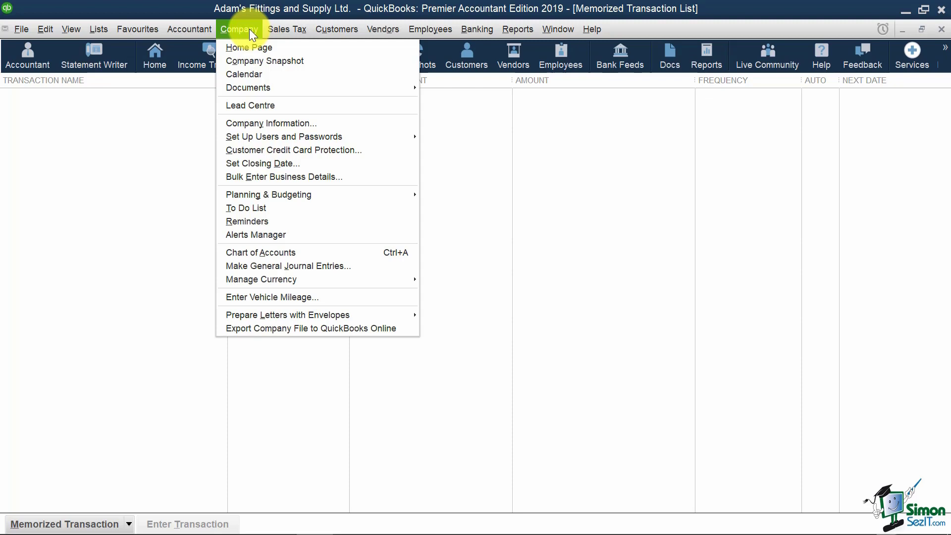
{"action": "left_click", "coordinate": [335, 61]}
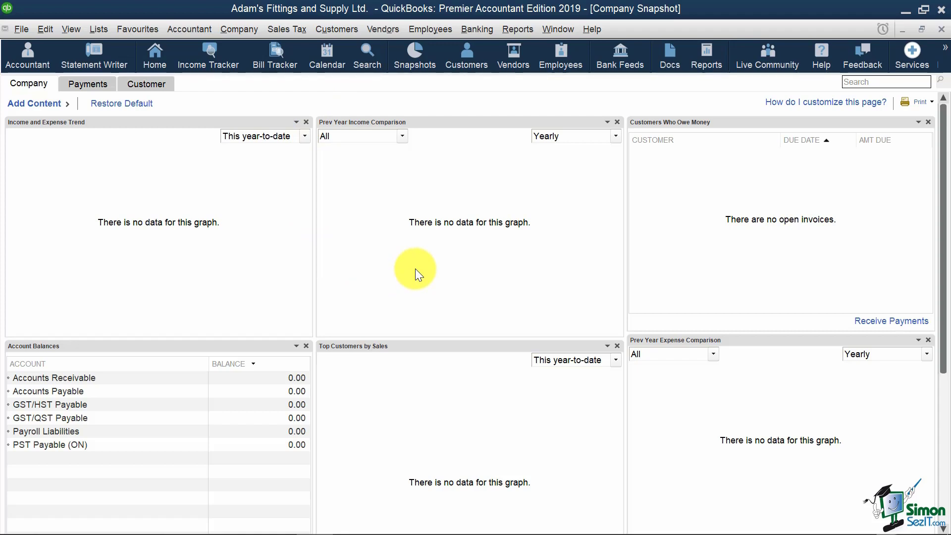
Step: View the Company Information record with its contact, legal and tax details, and close it without changes
{"action": "left_click", "coordinate": [249, 29]}
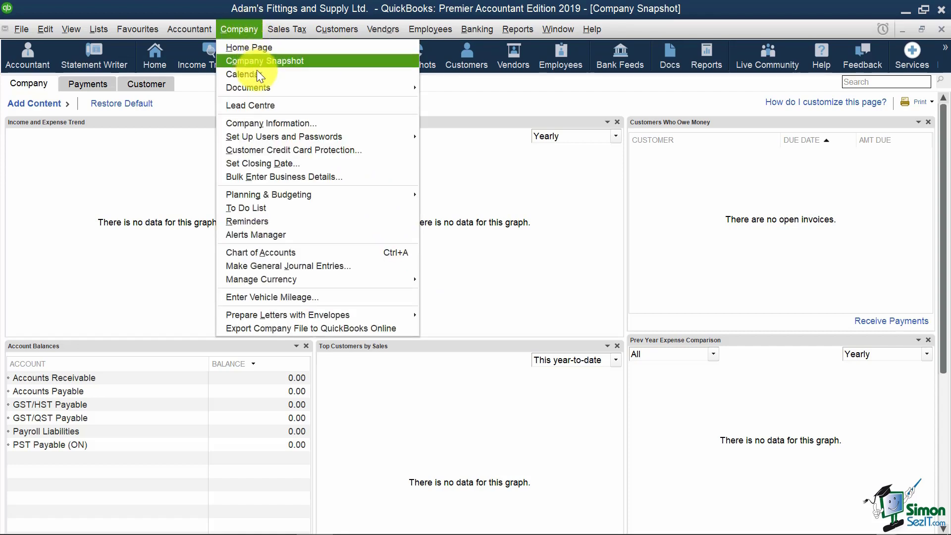
{"action": "left_click", "coordinate": [279, 124]}
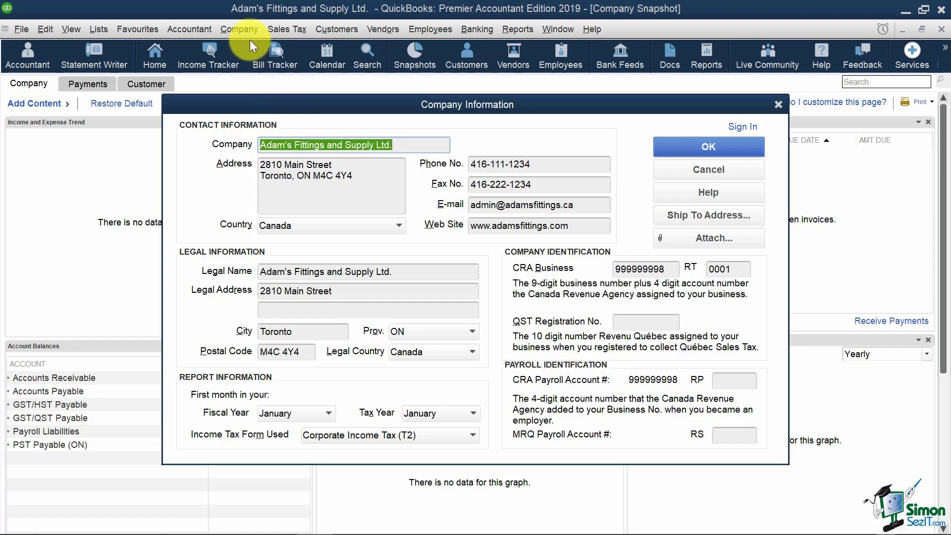
{"action": "left_click", "coordinate": [778, 104]}
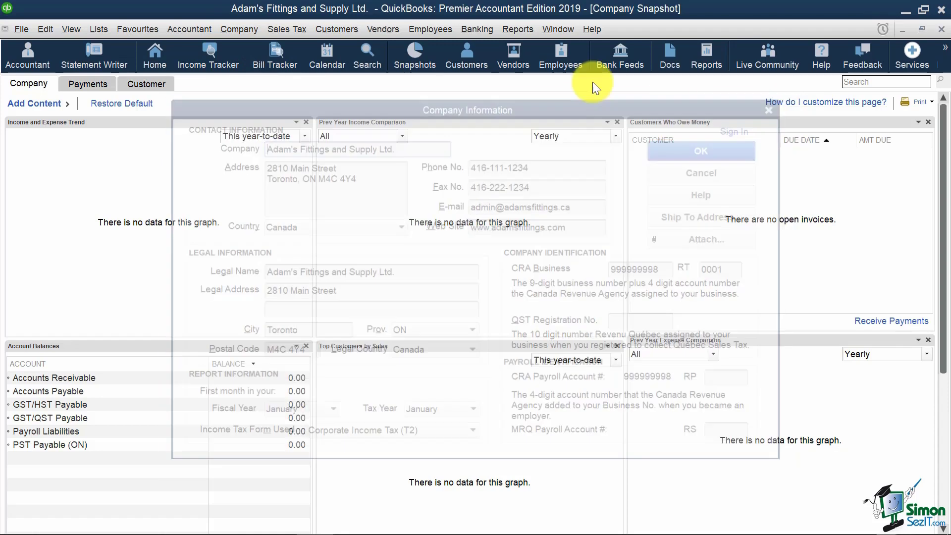
Step: Review the company commands from user and password setup through planning, budgeting and vehicle mileage to exporting the file to QuickBooks Online
{"action": "left_click", "coordinate": [237, 29]}
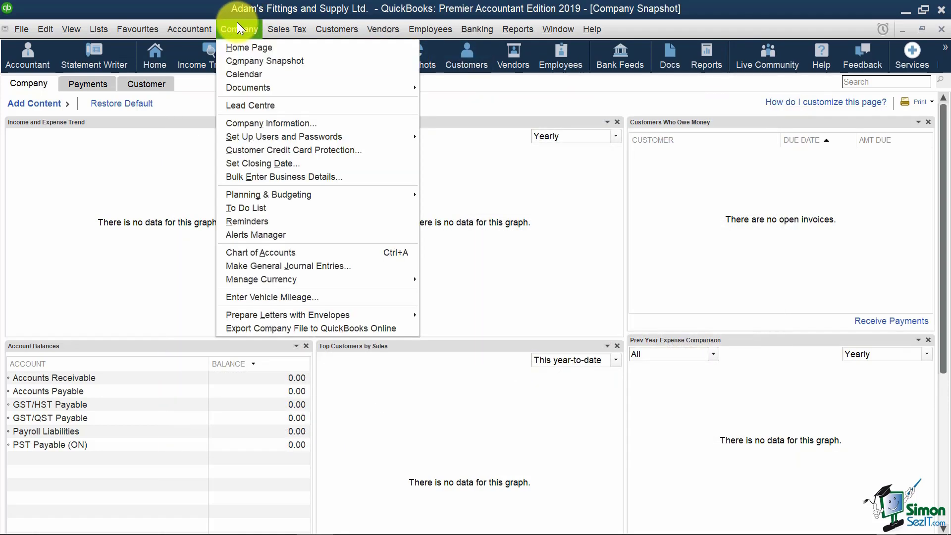
{"action": "mouse_move", "coordinate": [304, 135]}
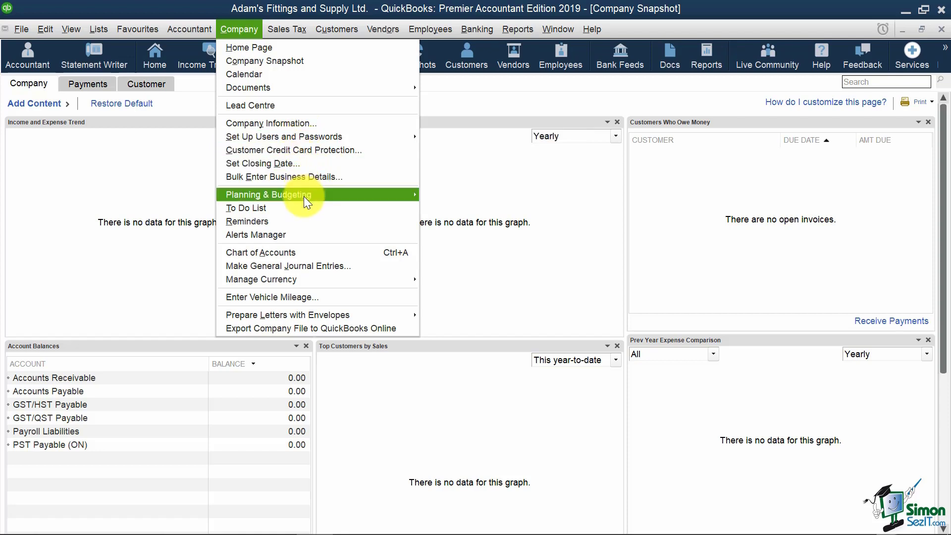
{"action": "mouse_move", "coordinate": [305, 197]}
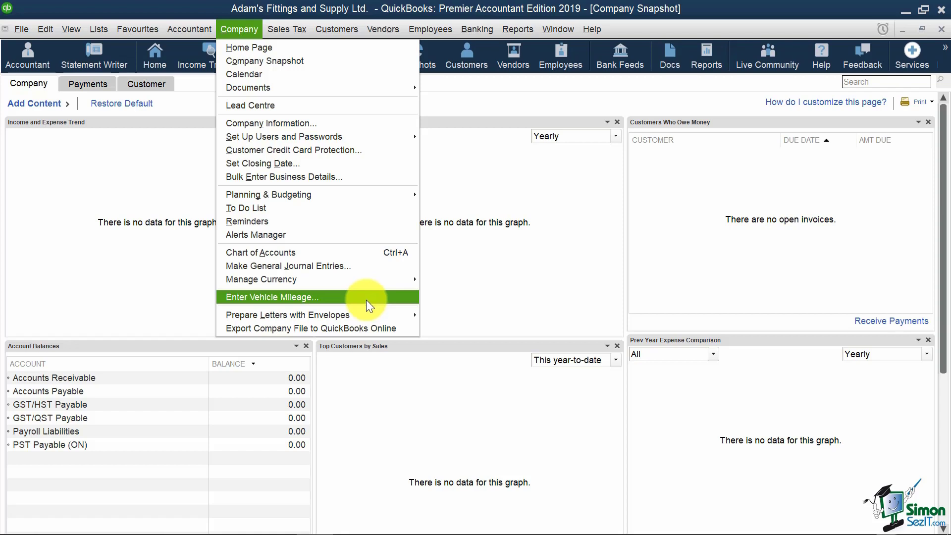
{"action": "mouse_move", "coordinate": [358, 314]}
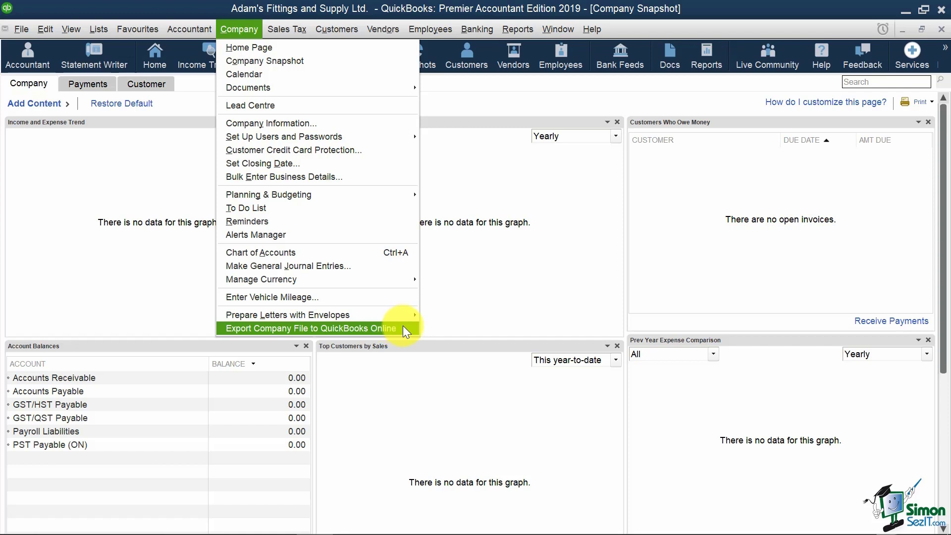
Step: Review the available sales tax, customer, vendor and employee commands, including the time entry options for customers
{"action": "mouse_move", "coordinate": [298, 26]}
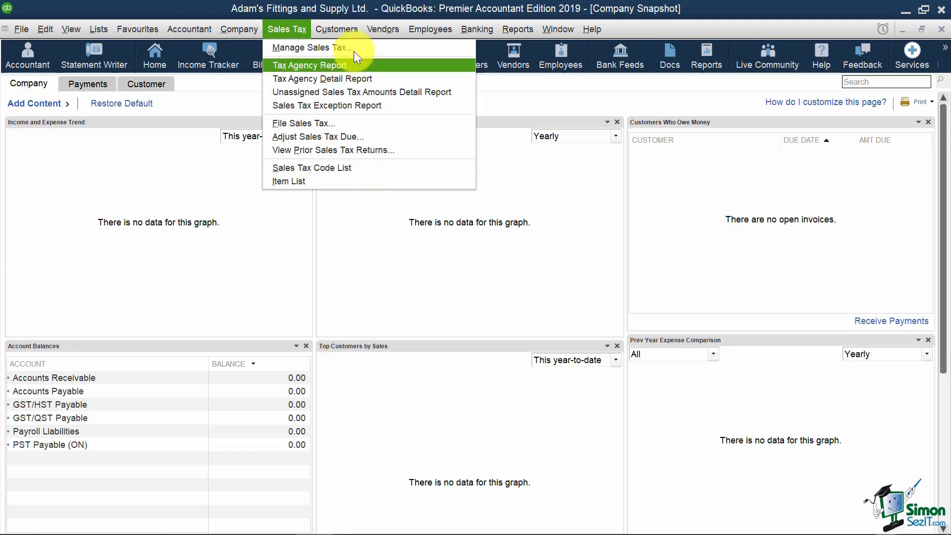
{"action": "mouse_move", "coordinate": [347, 31]}
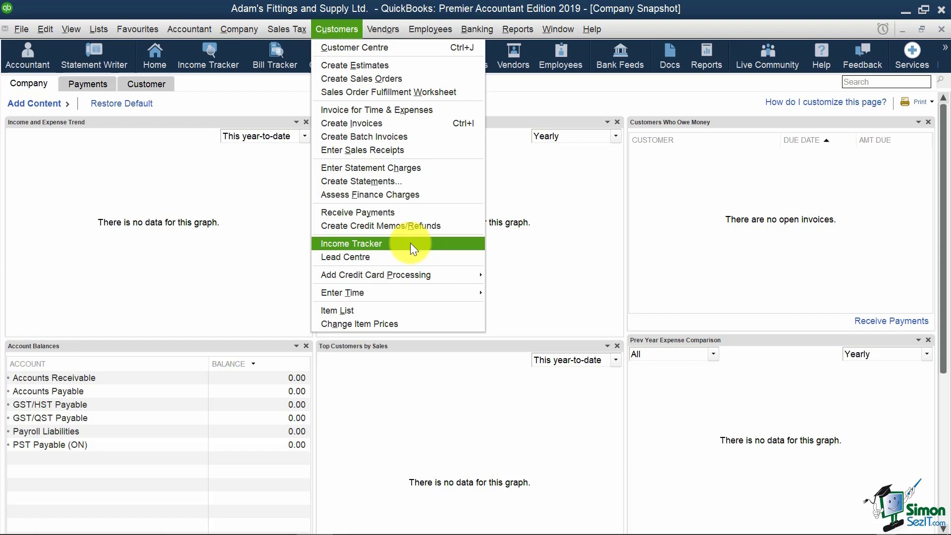
{"action": "mouse_move", "coordinate": [423, 296]}
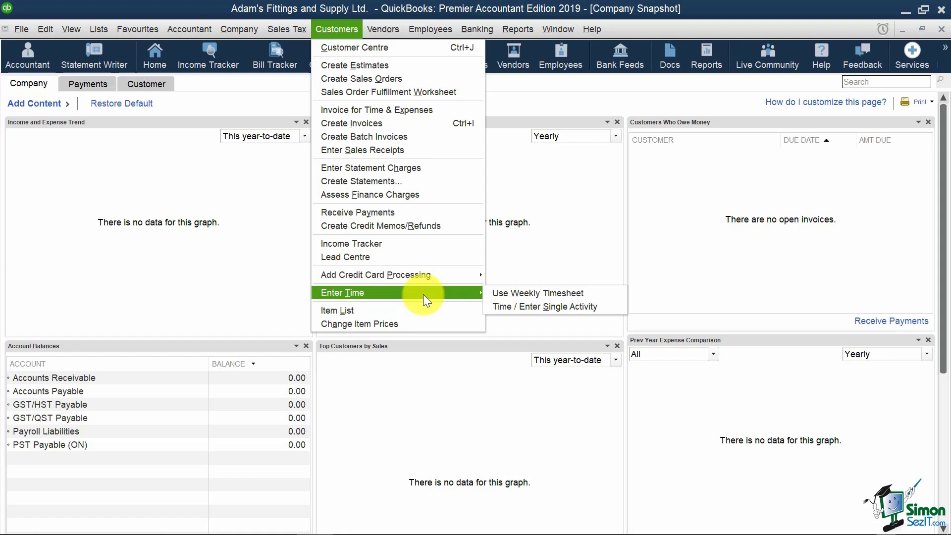
{"action": "mouse_move", "coordinate": [385, 24]}
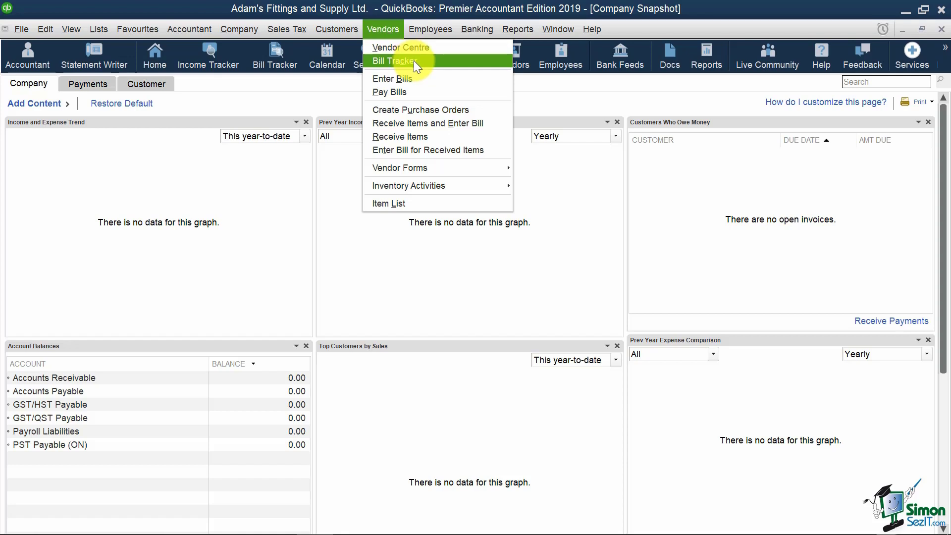
{"action": "left_click", "coordinate": [421, 22]}
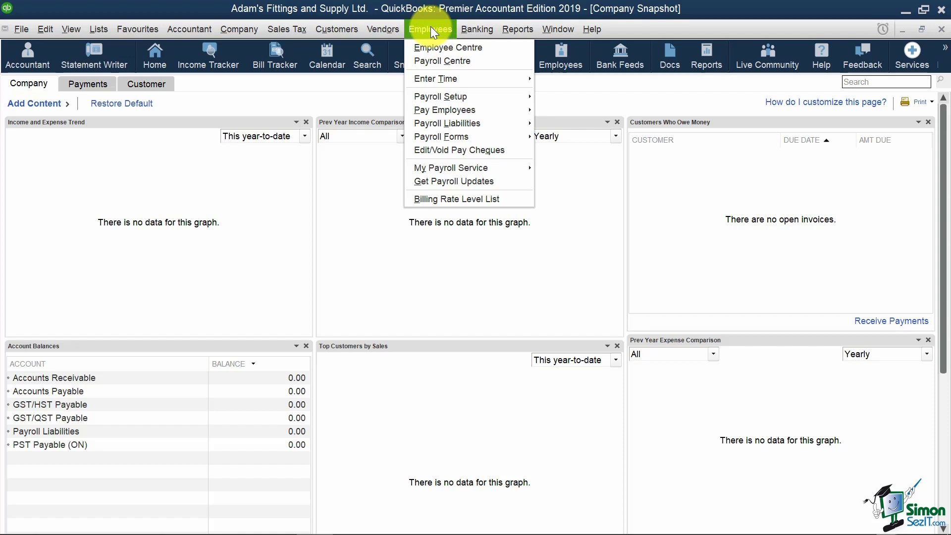
Step: Review the banking commands, view the Transfer Funds form, and close it without entering a transfer
{"action": "mouse_move", "coordinate": [466, 30]}
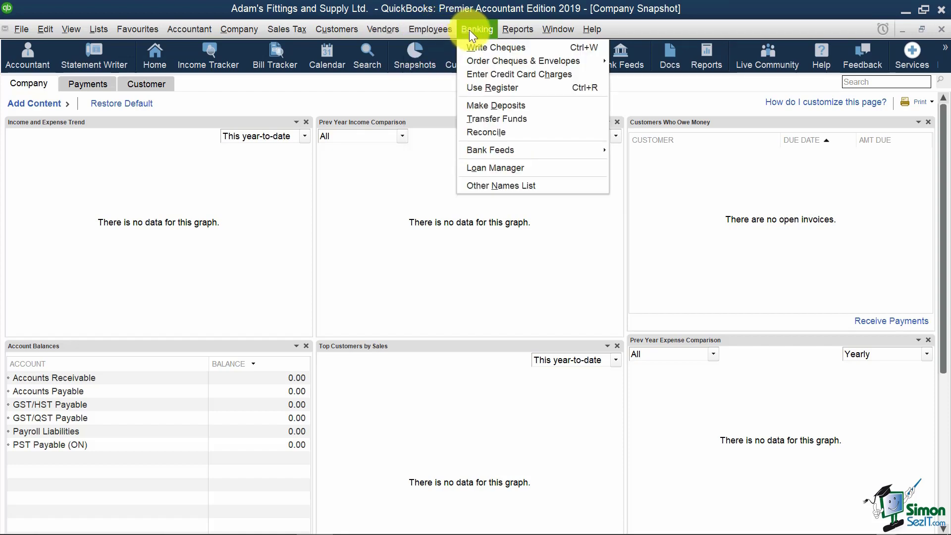
{"action": "left_click", "coordinate": [561, 121]}
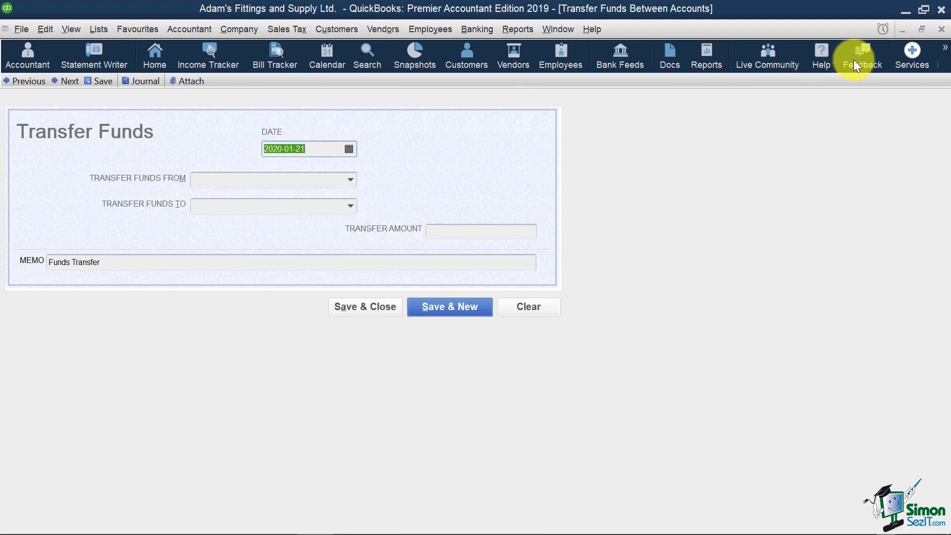
{"action": "left_click", "coordinate": [942, 29]}
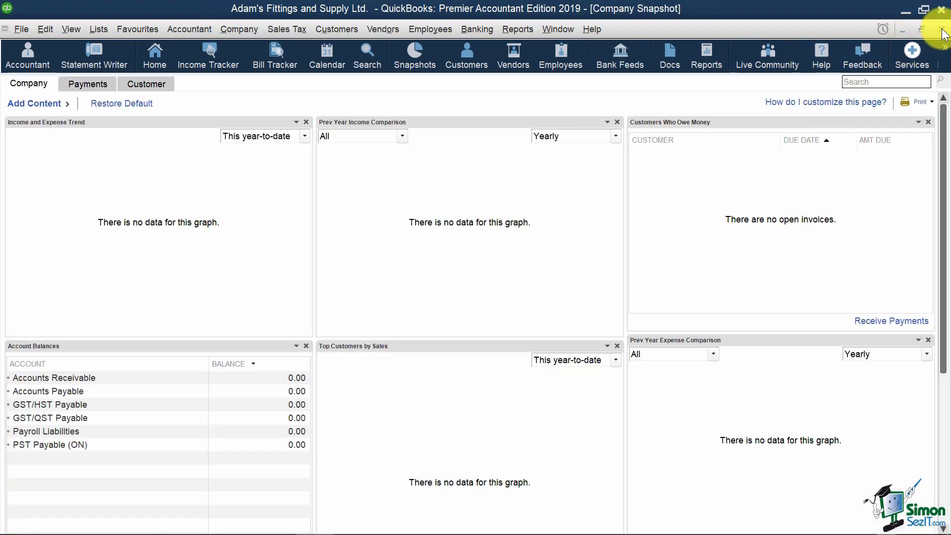
Step: Review the report categories and the list of open windows, and close all open windows at once
{"action": "left_click", "coordinate": [518, 30]}
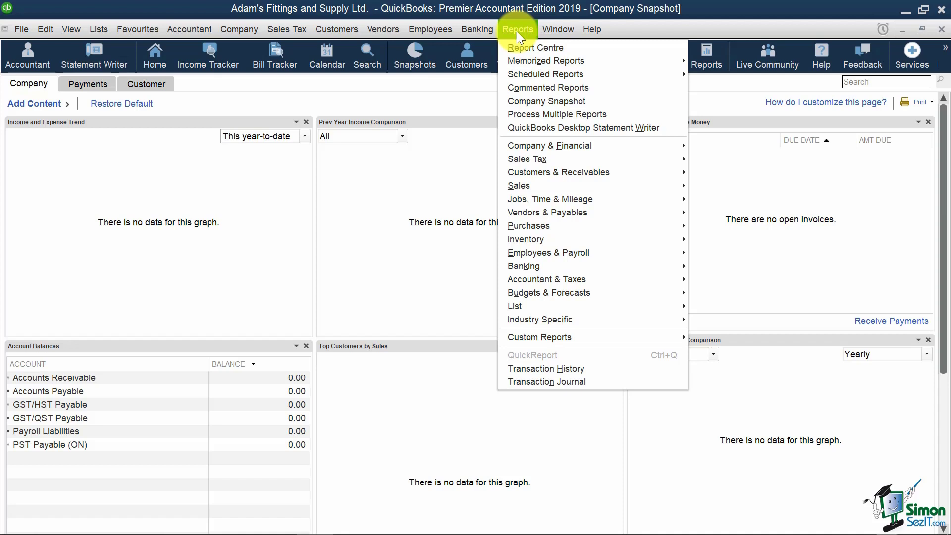
{"action": "mouse_move", "coordinate": [562, 31]}
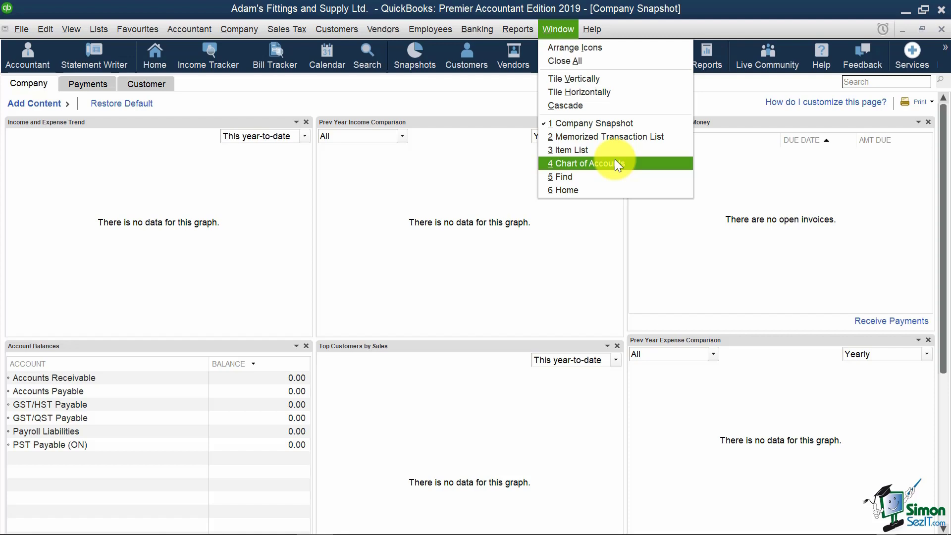
{"action": "left_click", "coordinate": [598, 58]}
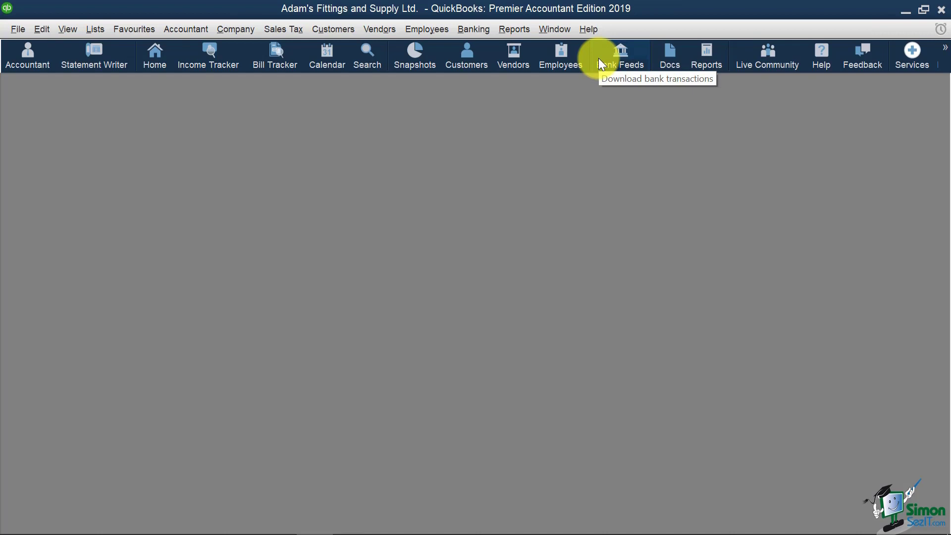
Step: Open QuickBooks Desktop Help and search its topics for "vendors"
{"action": "left_click", "coordinate": [581, 28]}
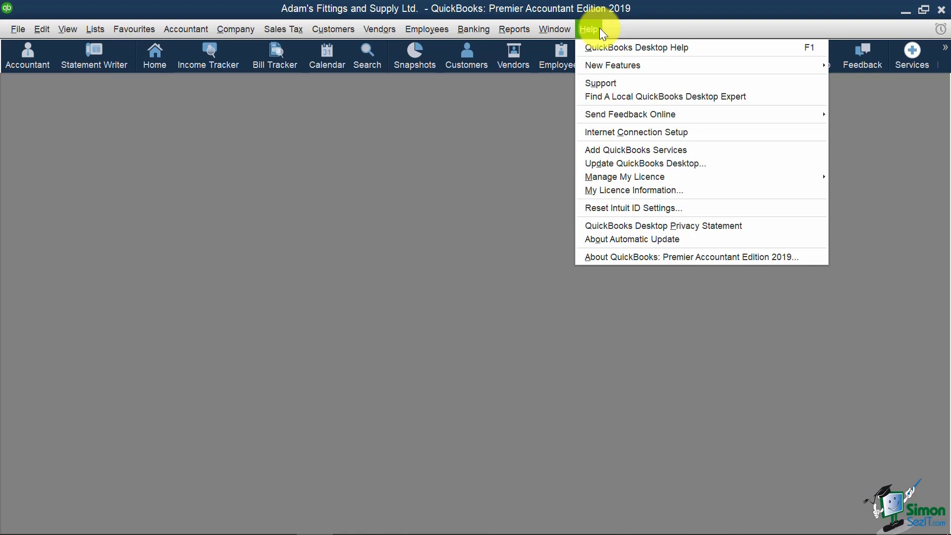
{"action": "left_click", "coordinate": [591, 45]}
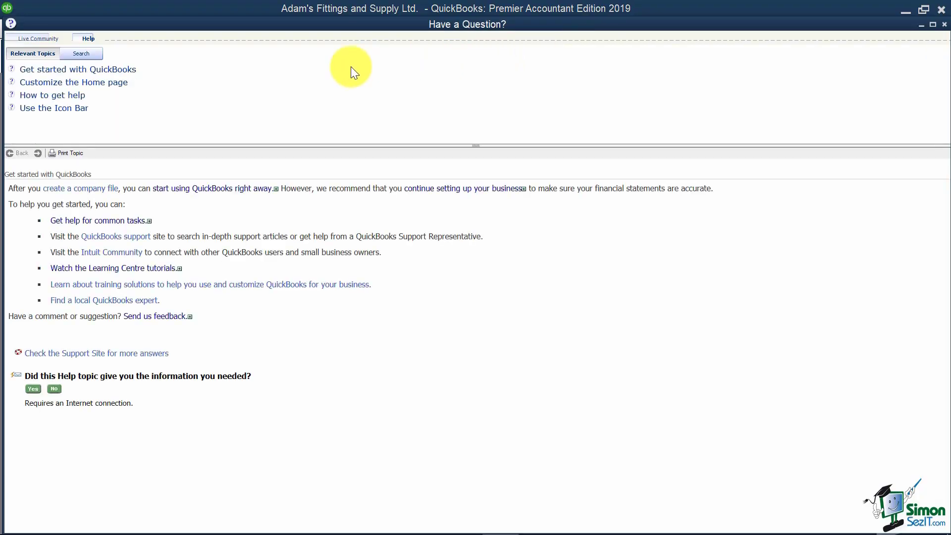
{"action": "left_click", "coordinate": [83, 53]}
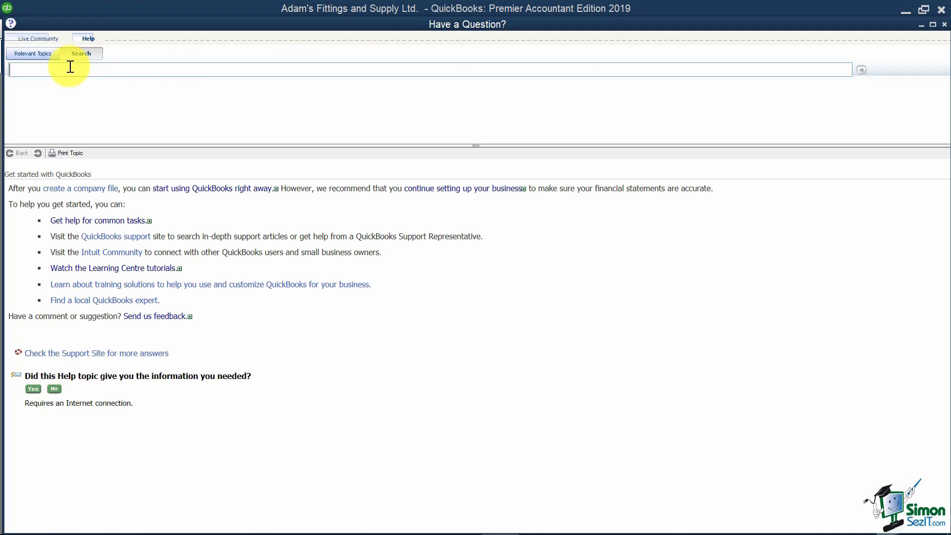
{"action": "type", "text": "vendors"}
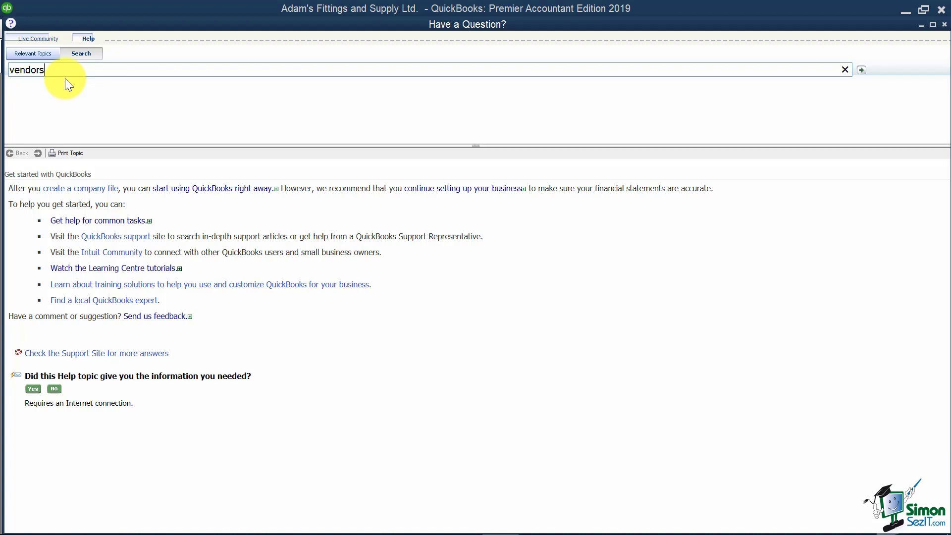
{"action": "key", "text": "Return"}
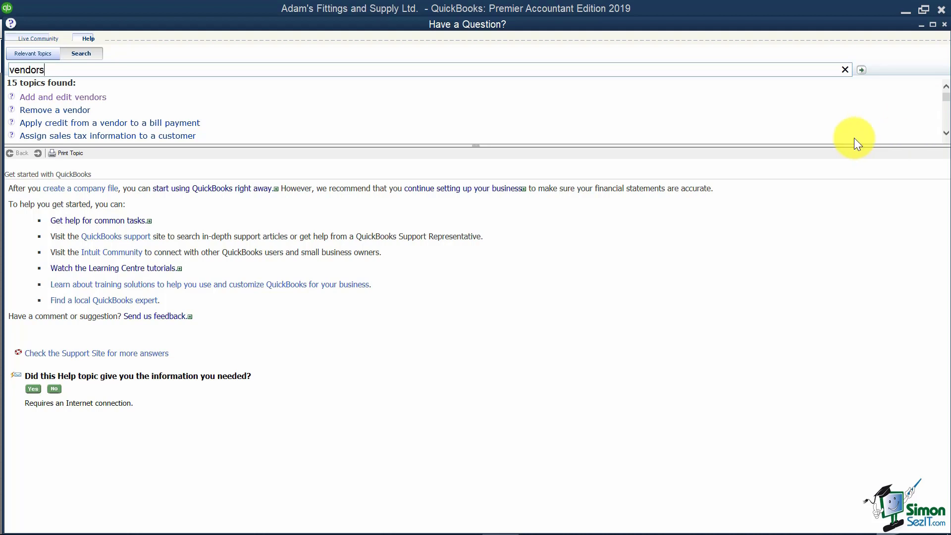
Step: Read the instructions for adding a vendor in the "Add and edit vendors" help topic, and close the help window
{"action": "left_click", "coordinate": [72, 100]}
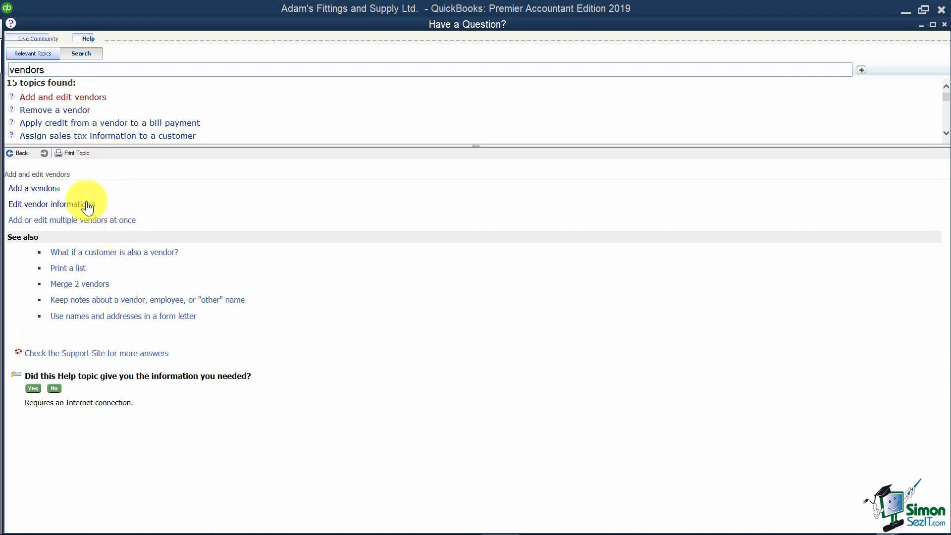
{"action": "left_click", "coordinate": [35, 189]}
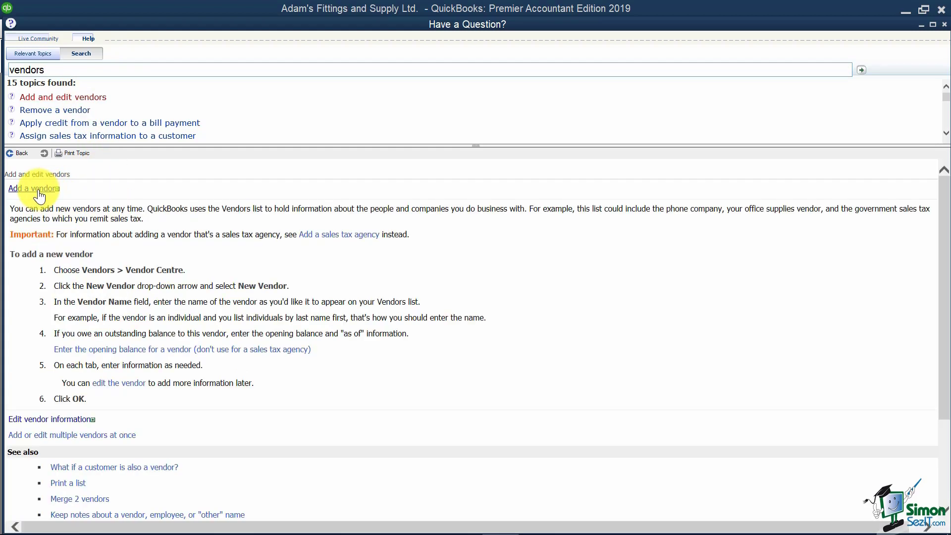
{"action": "scroll", "coordinate": [318, 319], "scroll_direction": "down", "scroll_amount": 2}
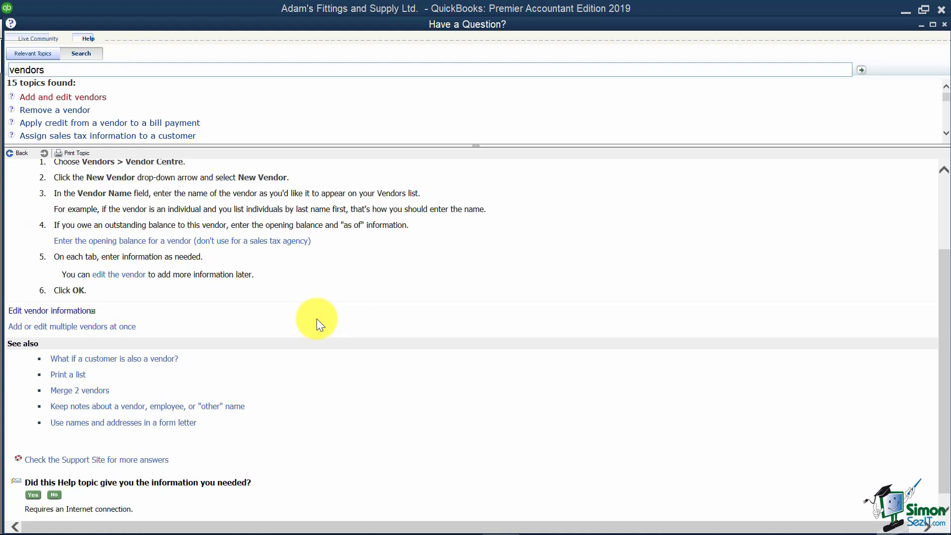
{"action": "scroll", "coordinate": [317, 320], "scroll_direction": "up", "scroll_amount": 1}
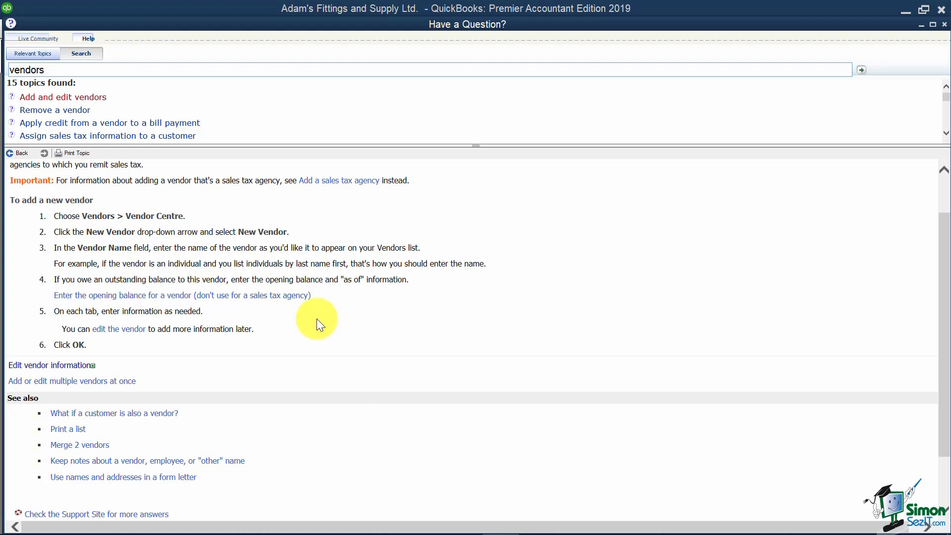
{"action": "left_click", "coordinate": [944, 25]}
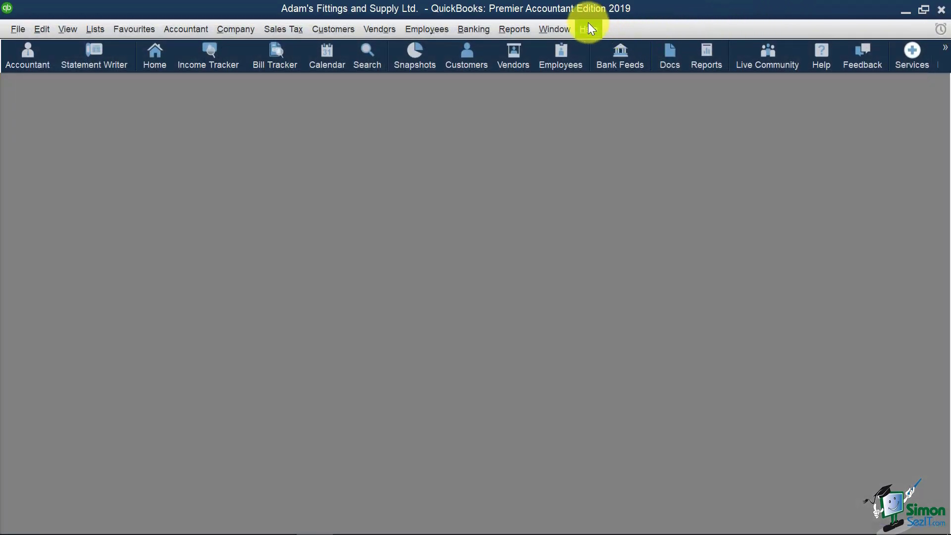
Step: Review the remaining help commands, from new features and finding a local expert to the licence management options, without choosing any
{"action": "left_click", "coordinate": [589, 29]}
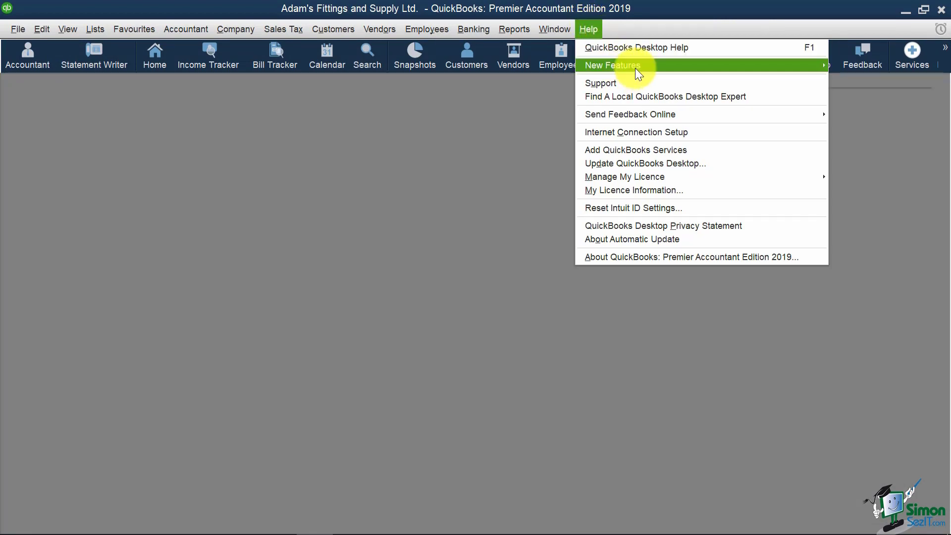
{"action": "mouse_move", "coordinate": [637, 73]}
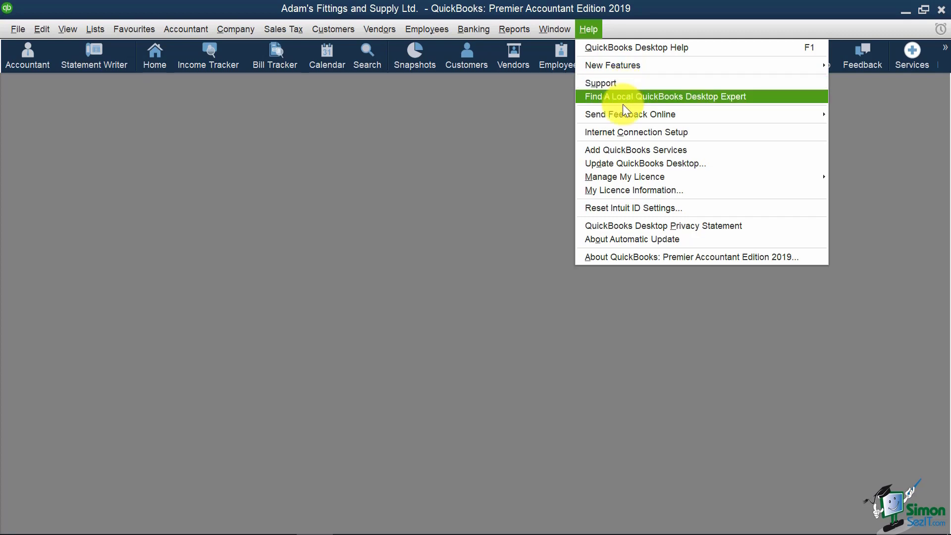
{"action": "mouse_move", "coordinate": [624, 181]}
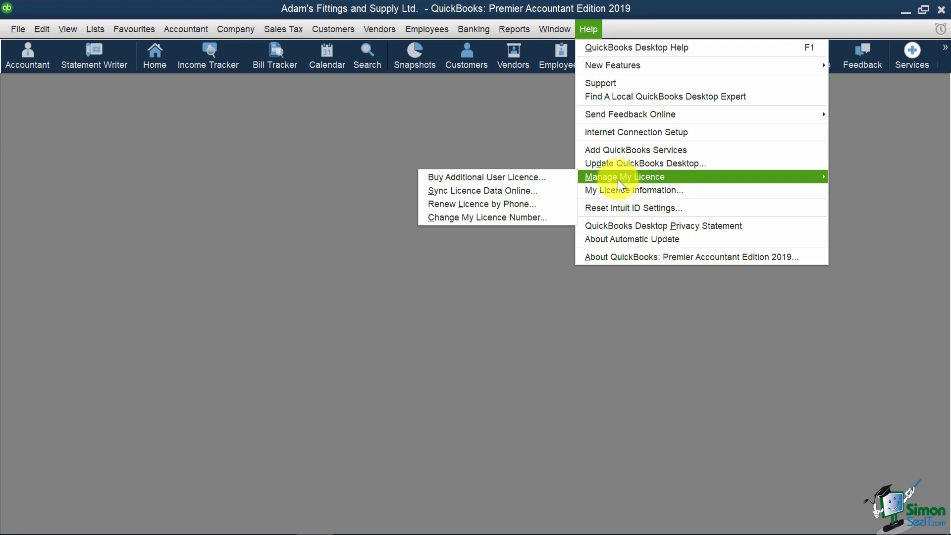
{"action": "left_click", "coordinate": [488, 283]}
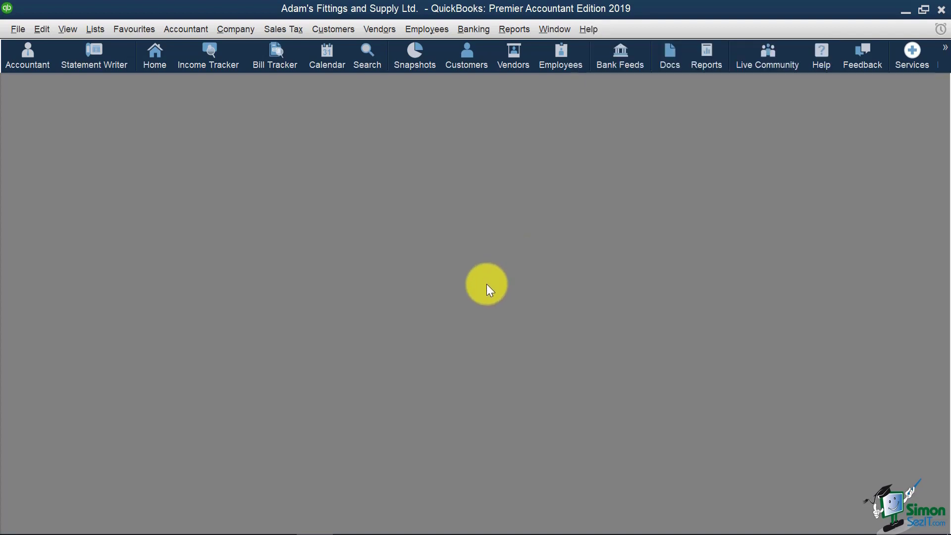